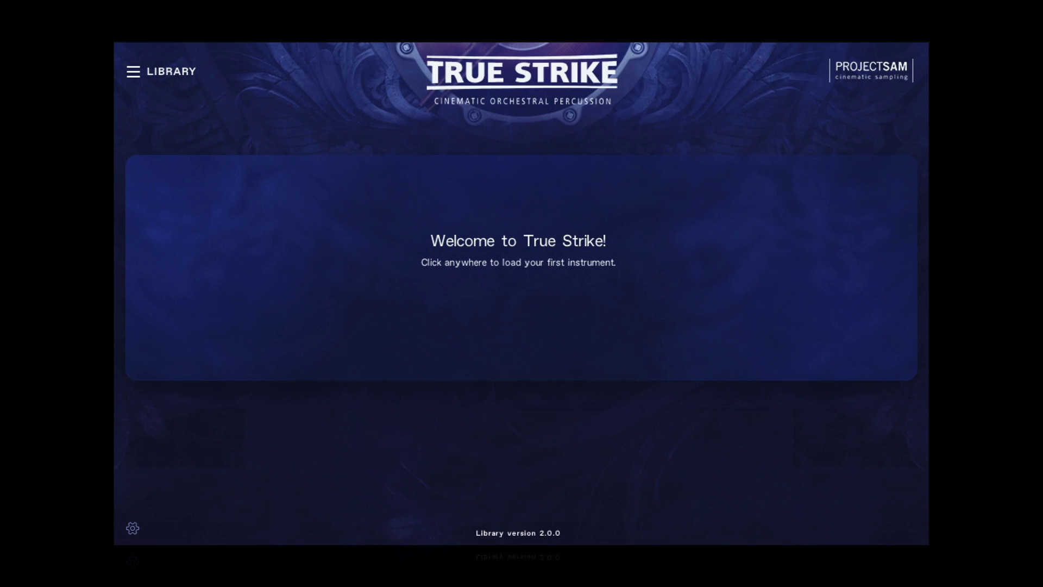
Open the True Strike instrument library and load the Snare Drum
click(631, 339)
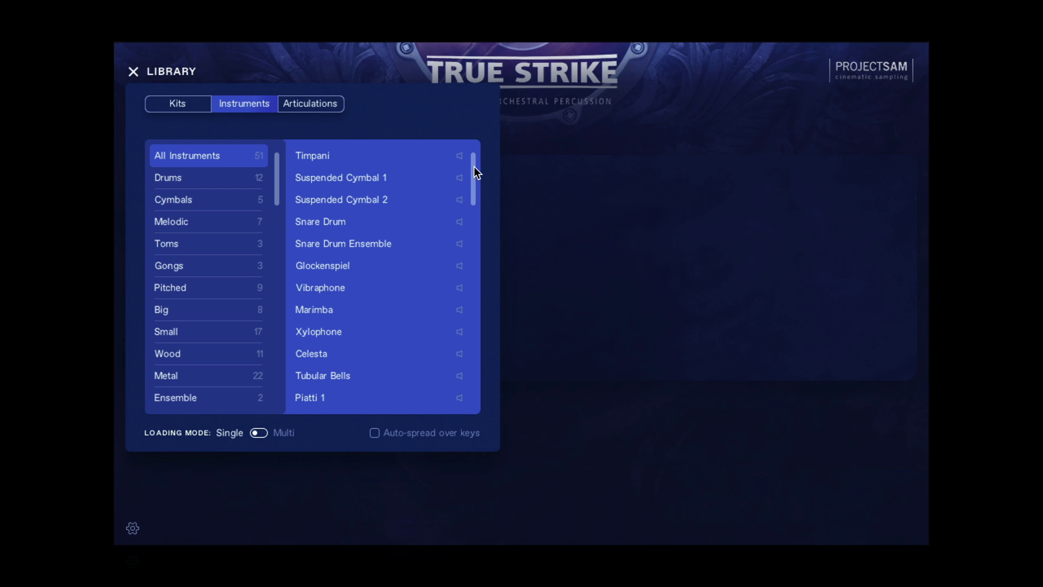
drag(474, 167, 477, 145)
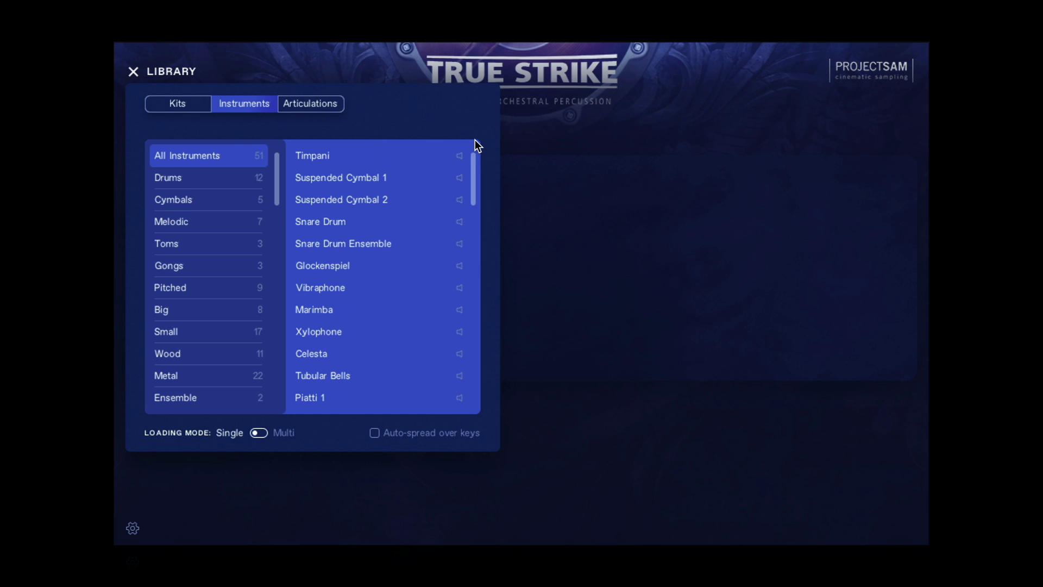
double_click(373, 223)
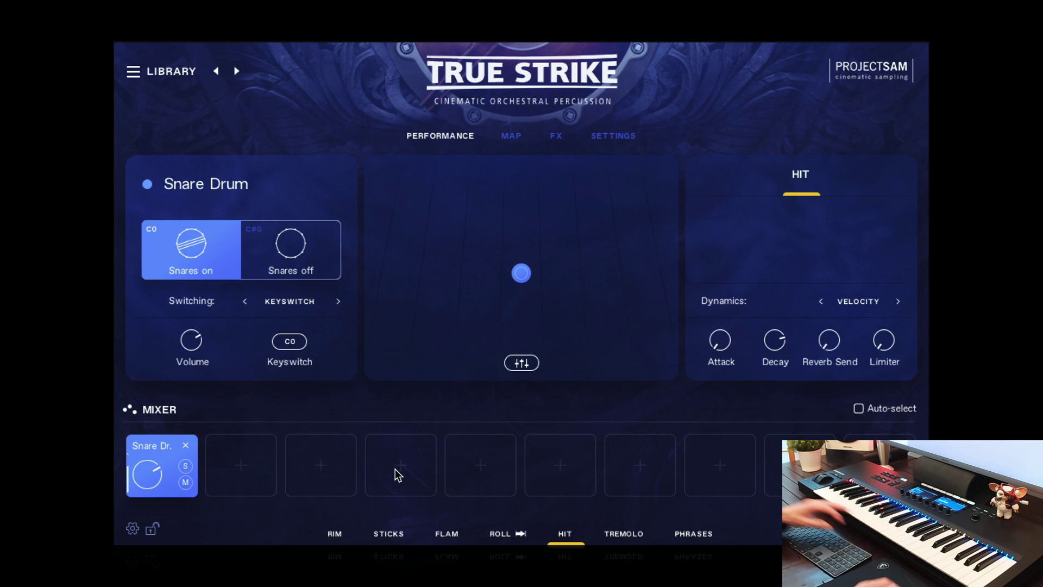
Remove Snare Drum, filter by Drums, Melodic and Wood, then load and remove Claves
click(186, 446)
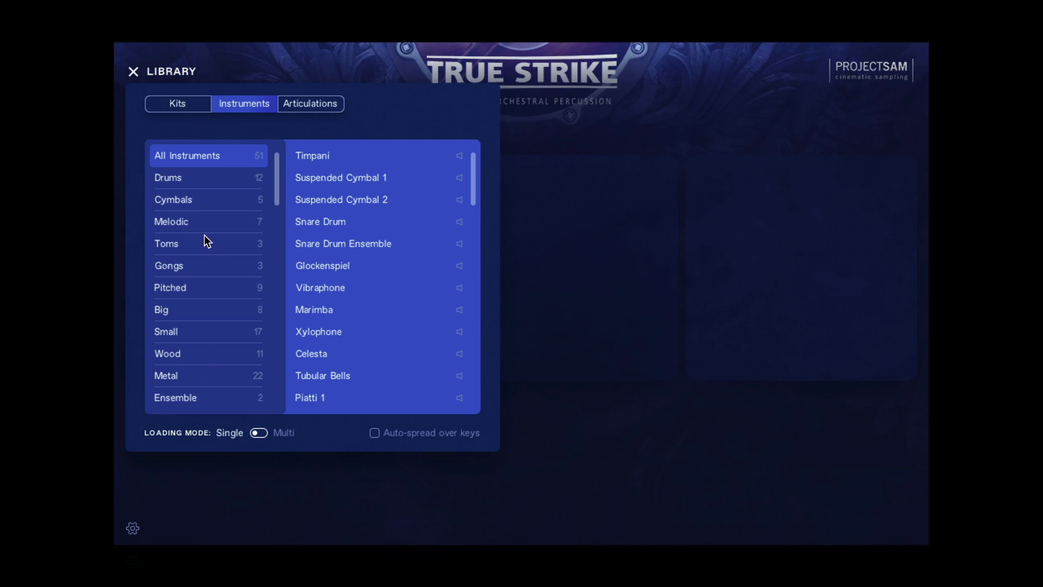
click(206, 182)
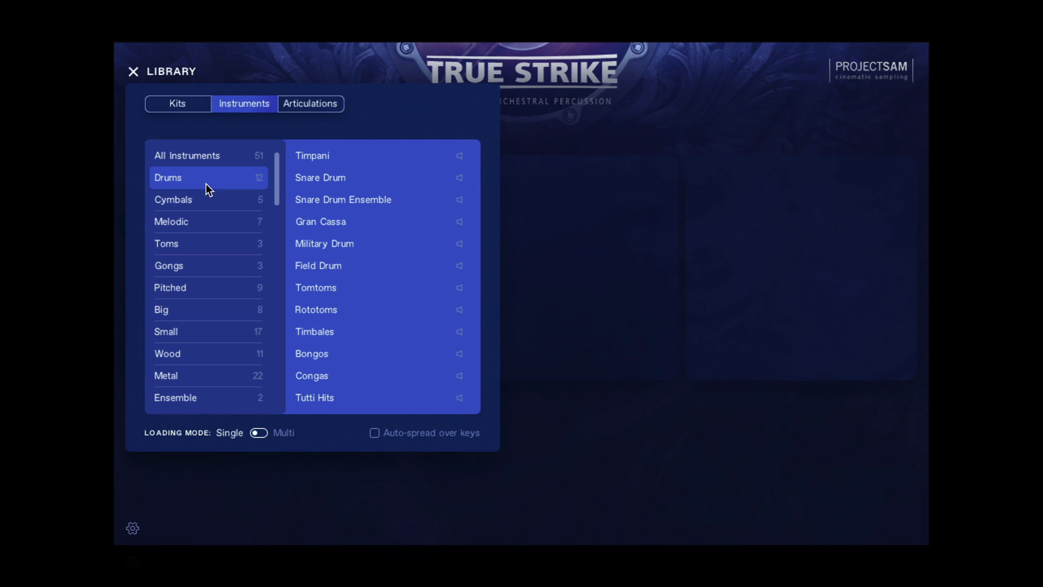
click(198, 224)
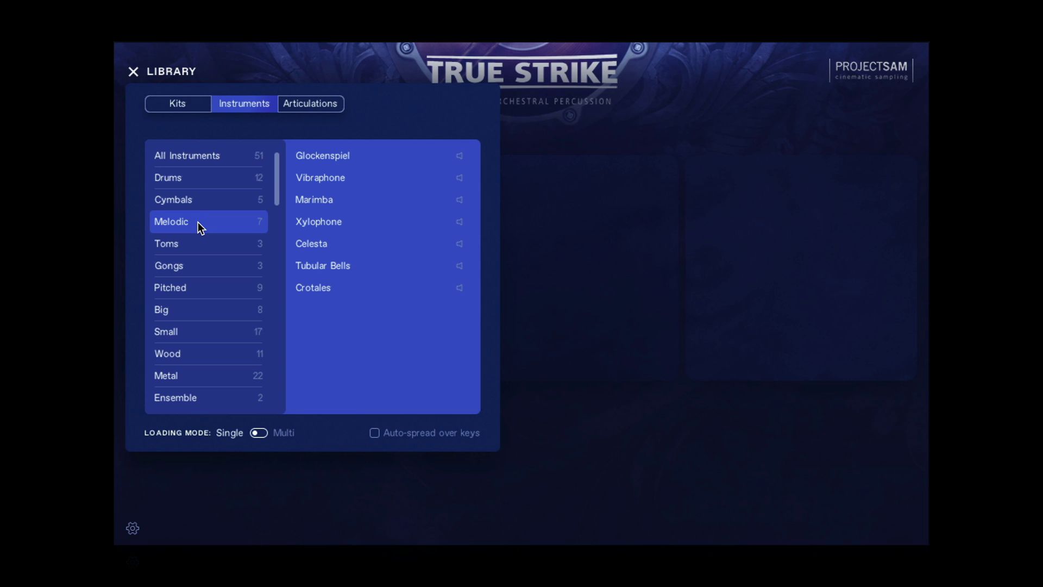
click(191, 358)
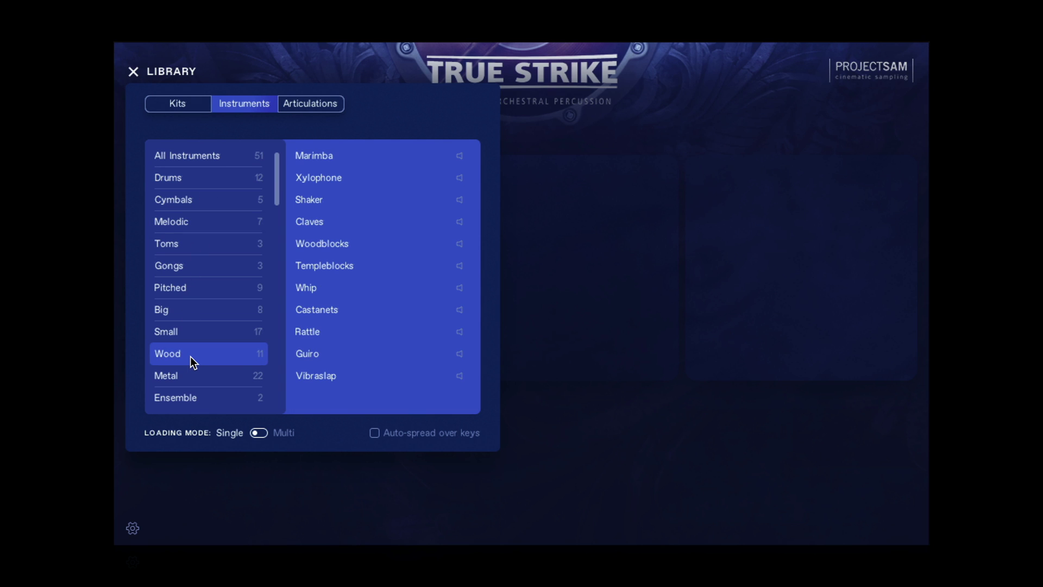
click(343, 226)
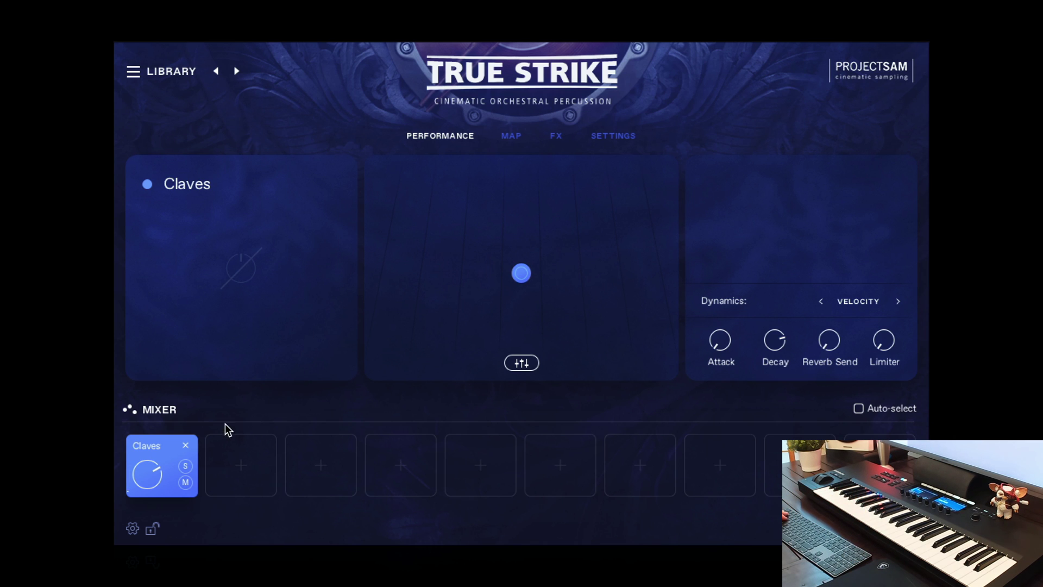
click(186, 445)
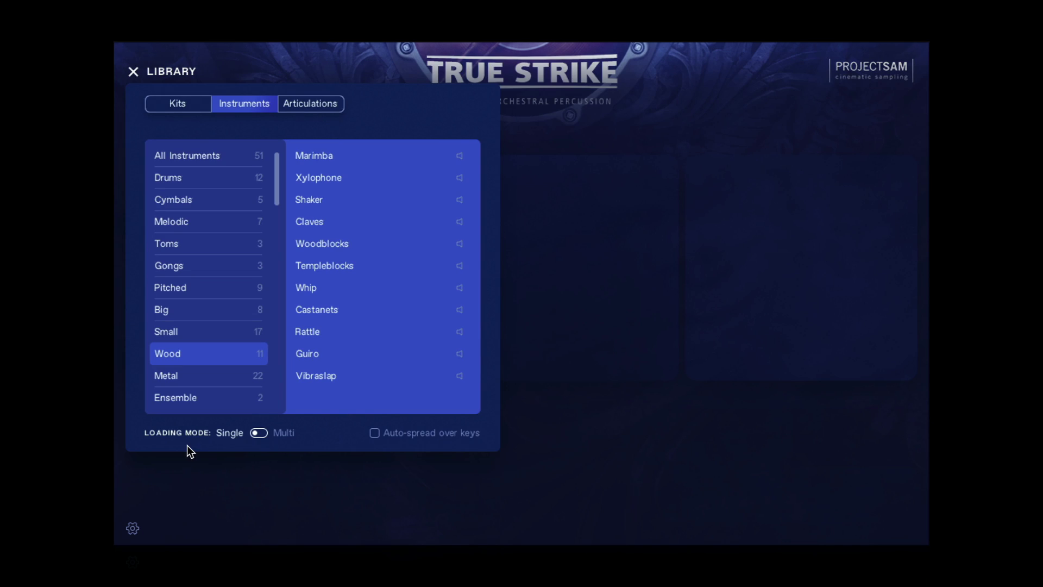
Browse the library by articulation, listing Hits, Rims and then Tremolo
click(304, 106)
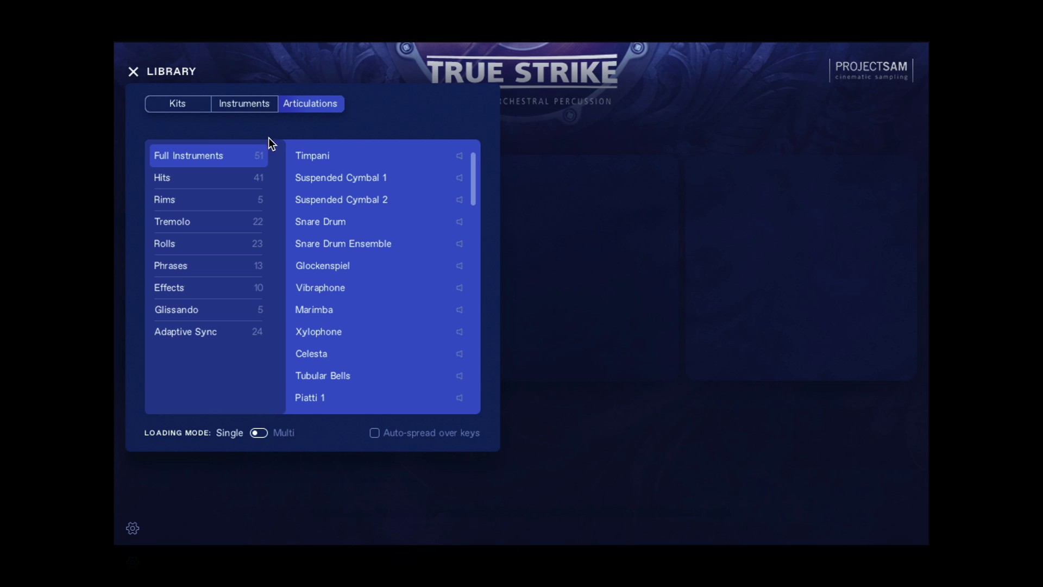
click(198, 180)
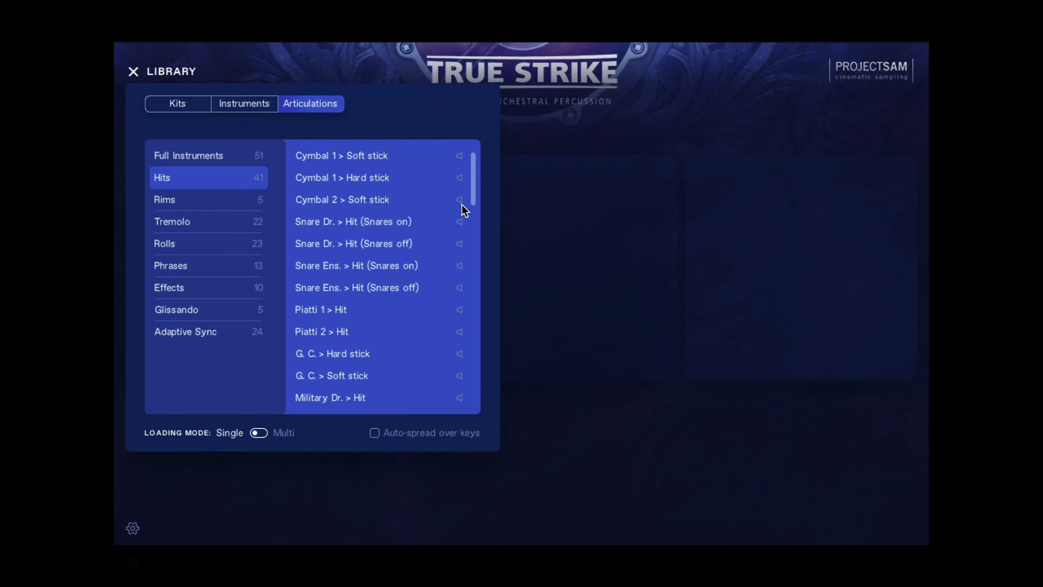
drag(474, 187, 469, 283)
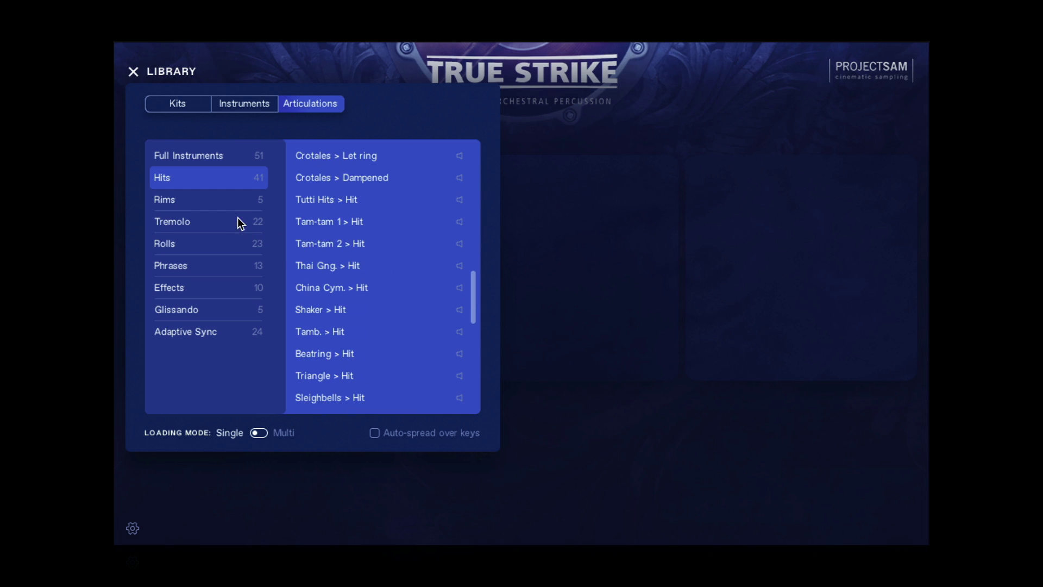
click(212, 201)
click(212, 220)
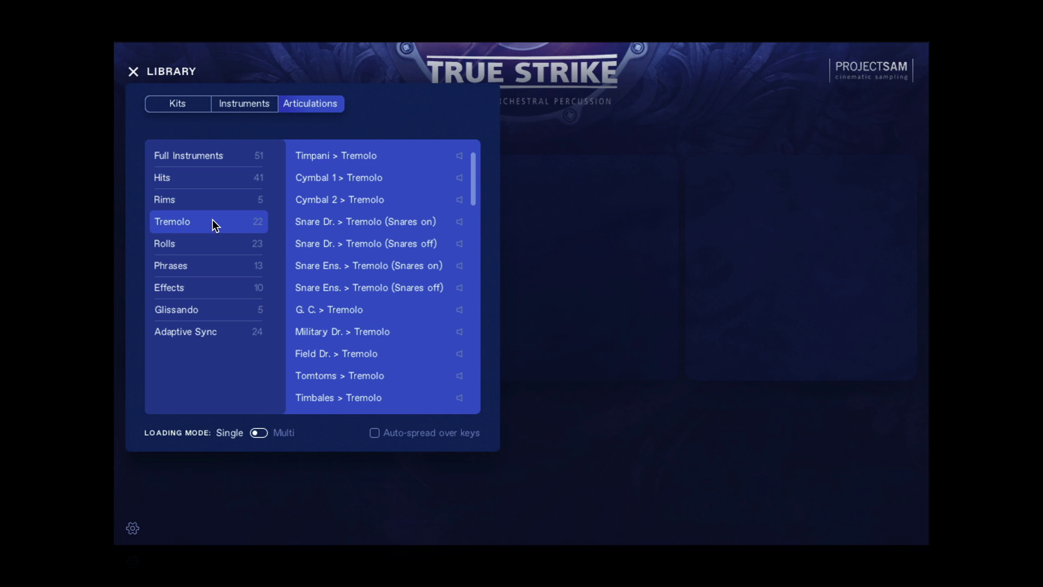
scroll(472, 216, down, 3)
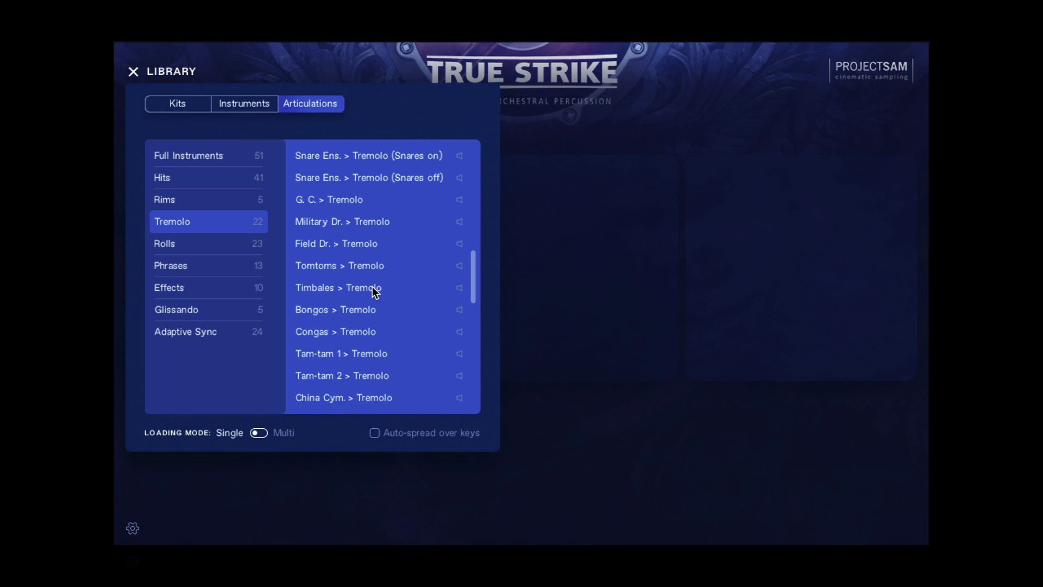
List the Effects articulations, load Piatti 1 Effects, then remove it from the mixer
click(204, 292)
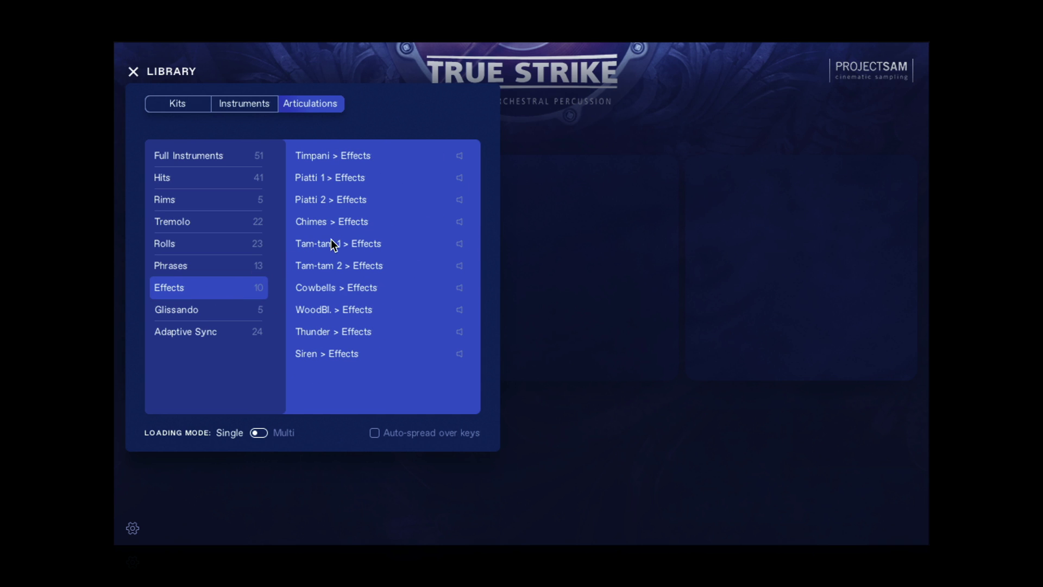
click(391, 179)
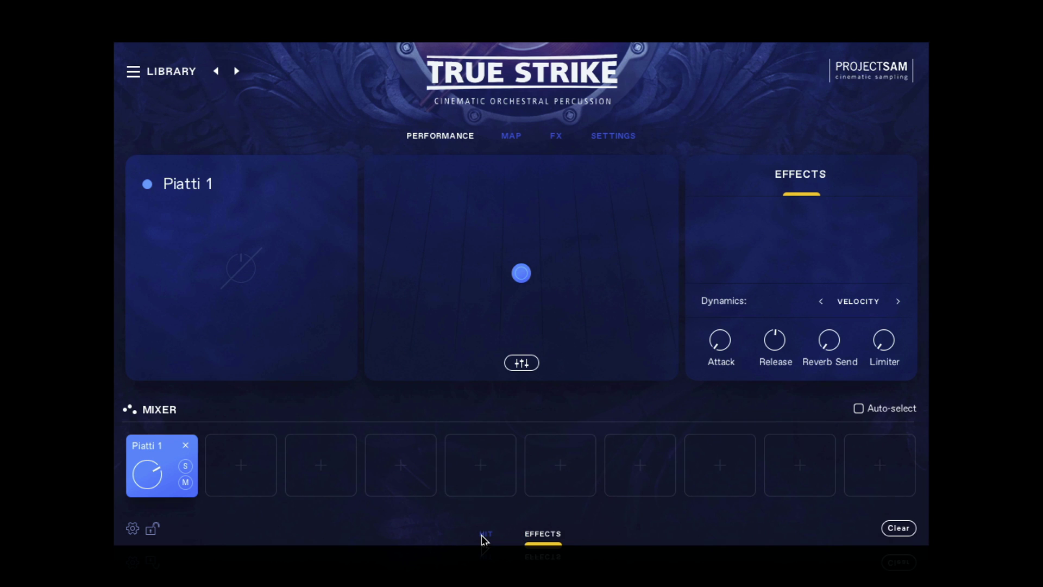
click(186, 445)
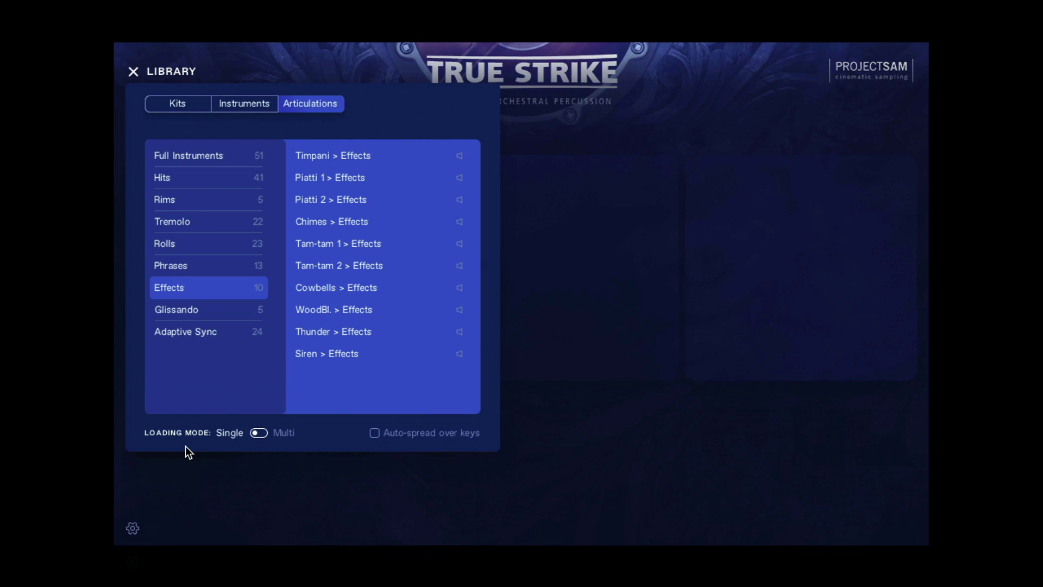
Load China Cym. Roll ring, switch adaptive sync to Beats and back to Downbeat, then remove it
click(230, 333)
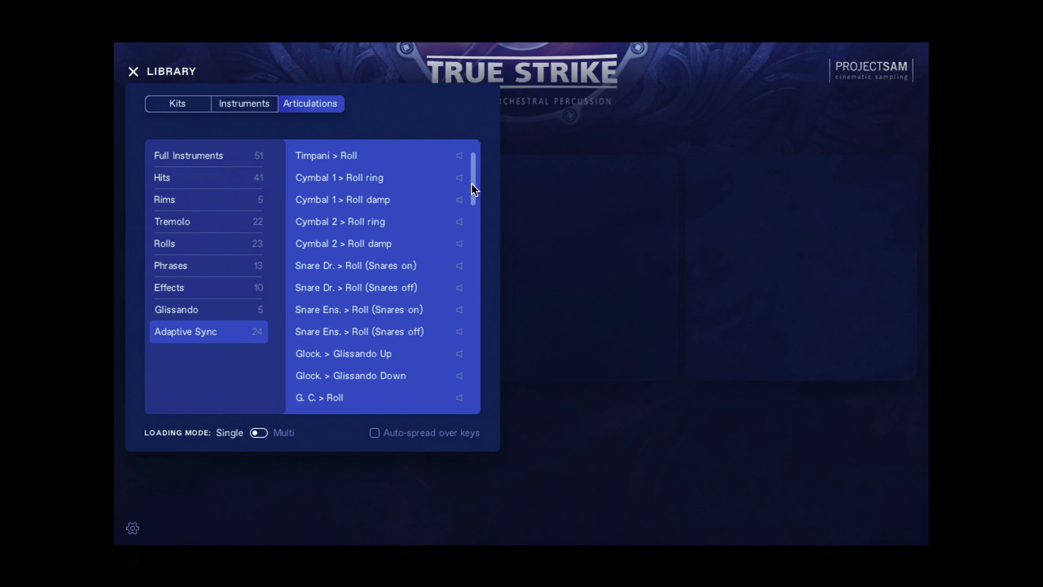
drag(471, 184, 464, 360)
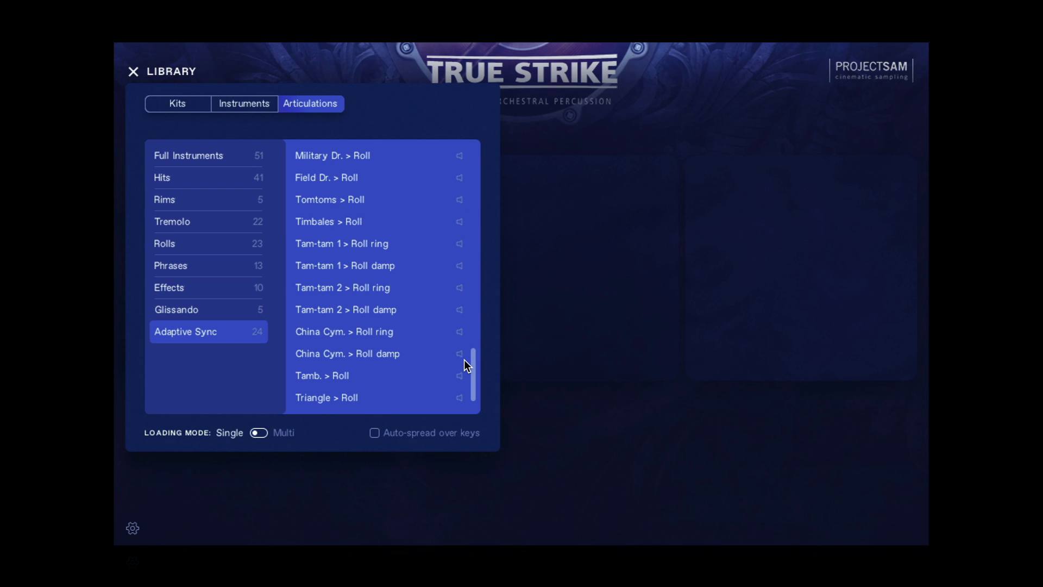
click(418, 336)
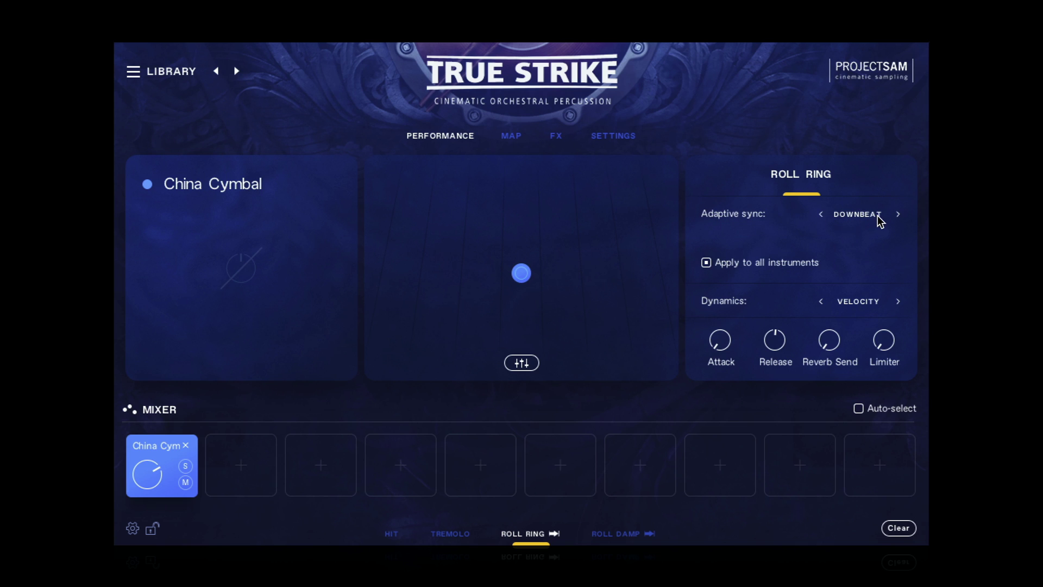
click(898, 215)
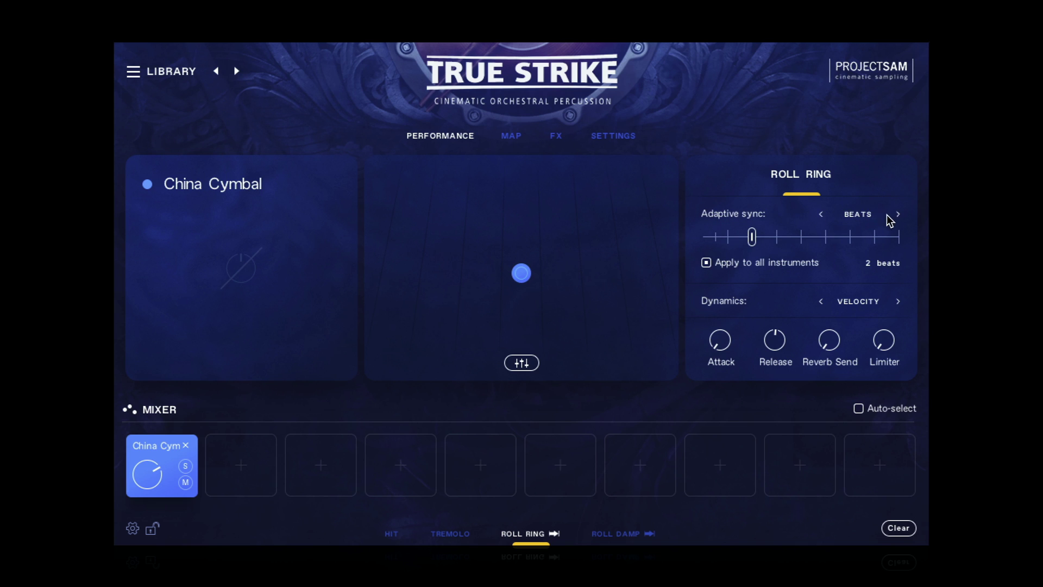
click(821, 216)
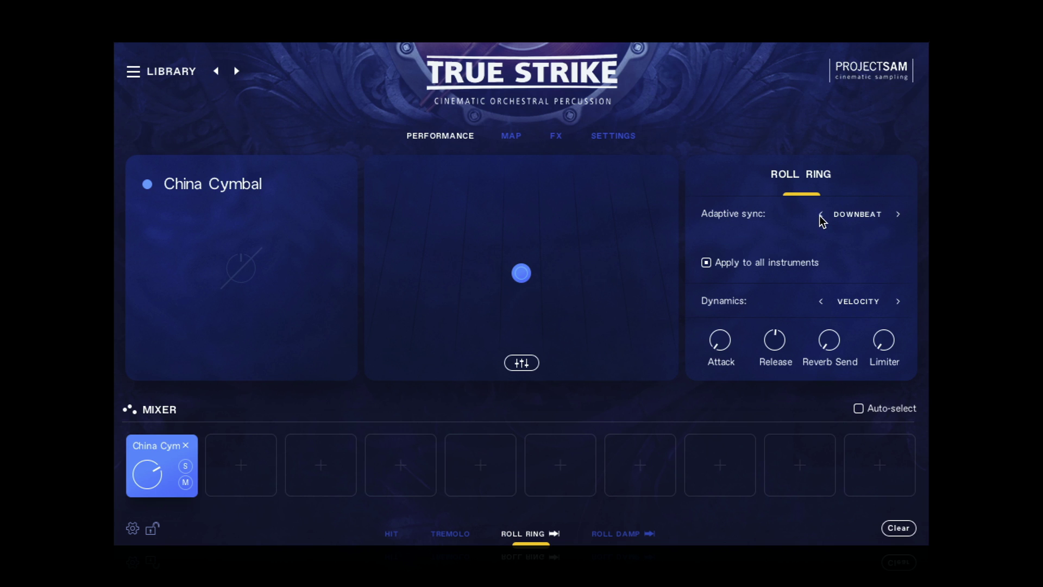
click(185, 445)
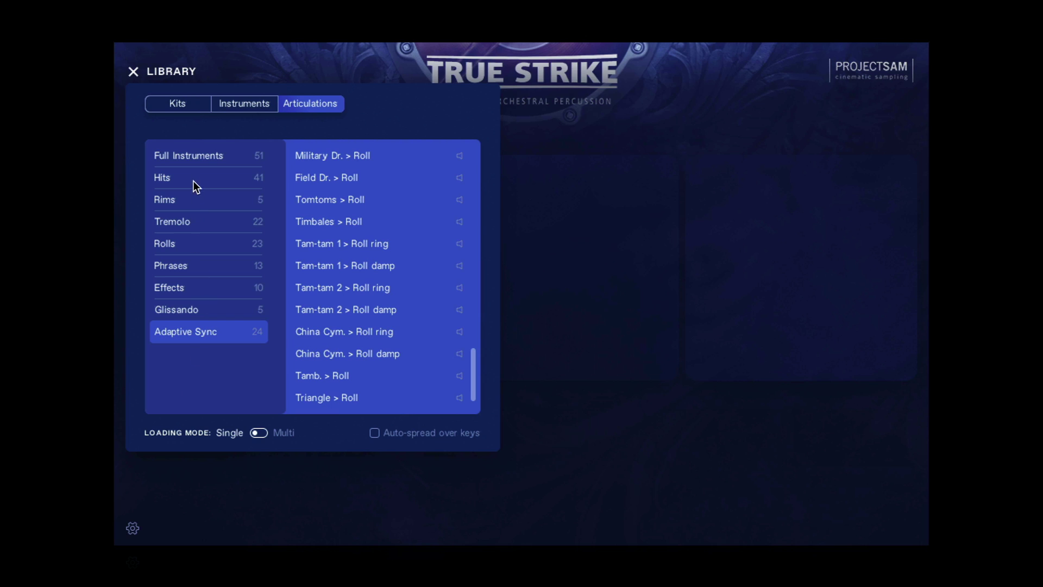
Load the Military Man kit, preview it from the kit list, then list all instruments
click(199, 108)
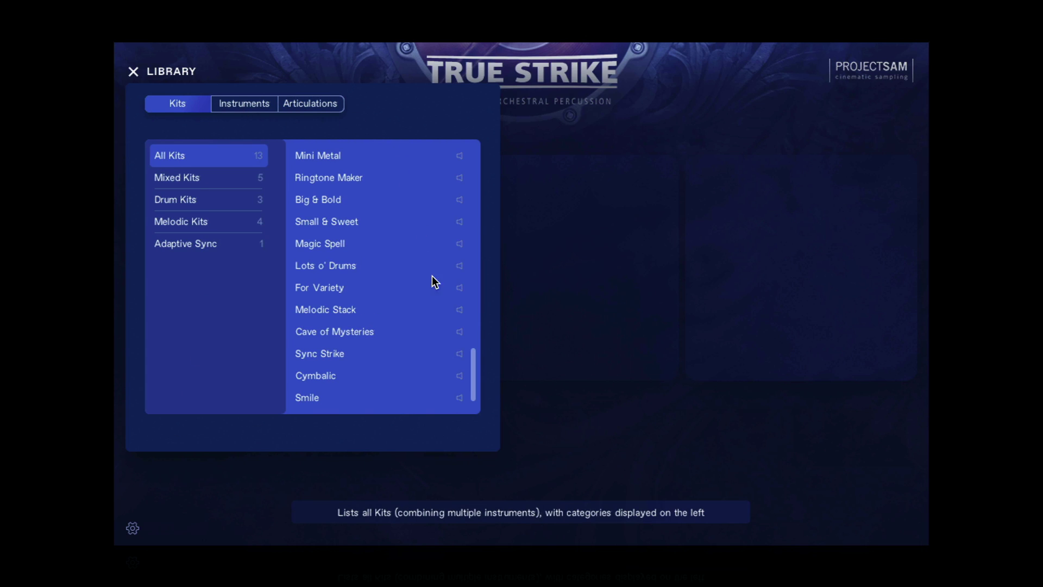
scroll(476, 282, up, 1)
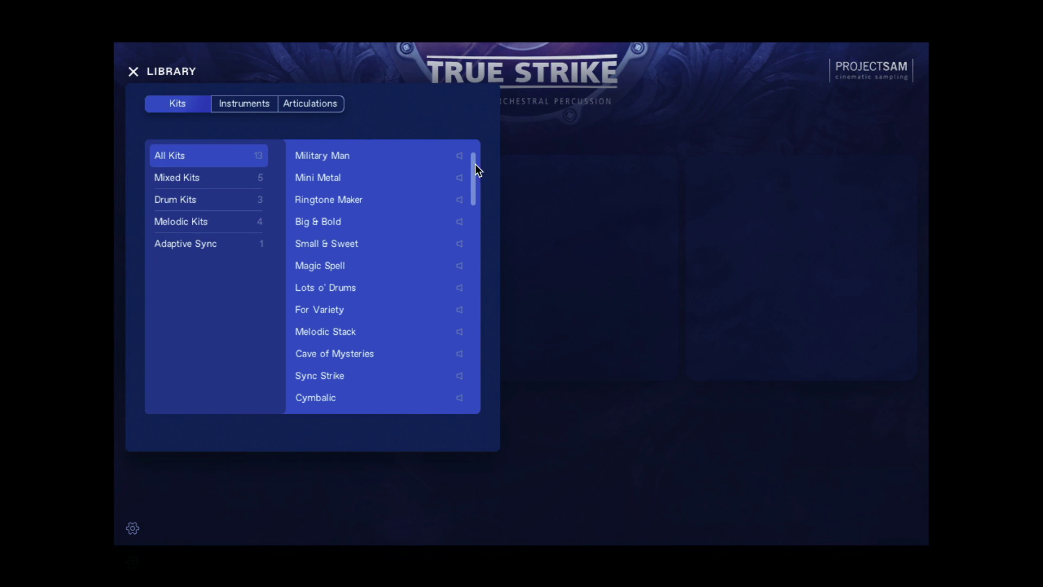
click(391, 158)
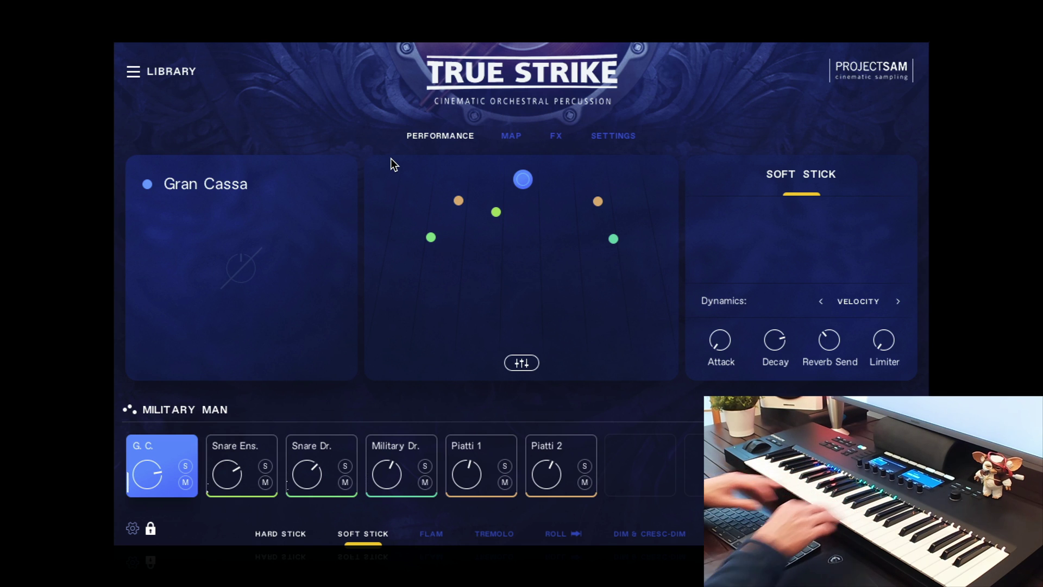
click(177, 73)
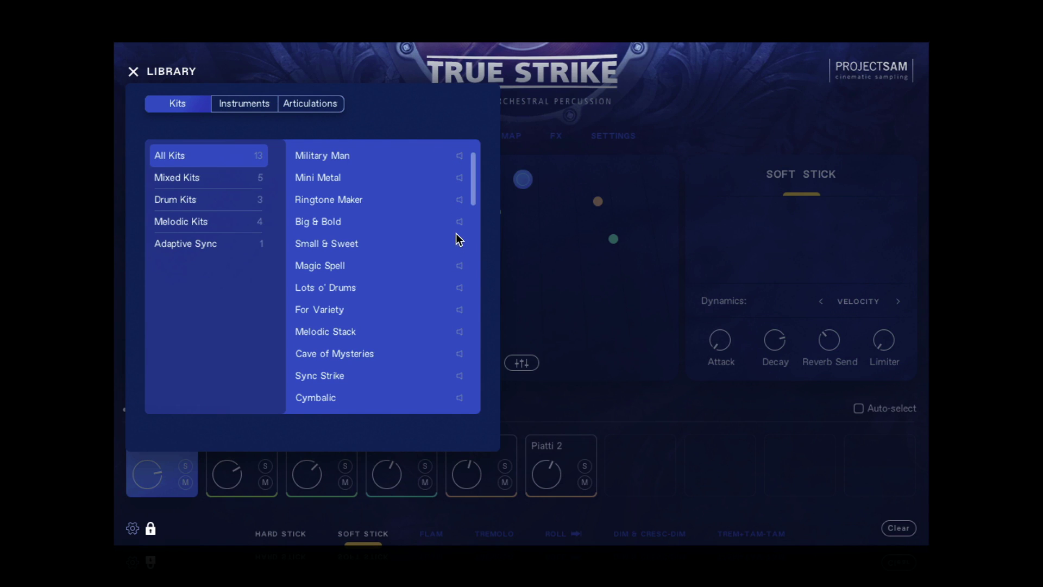
click(461, 158)
click(258, 106)
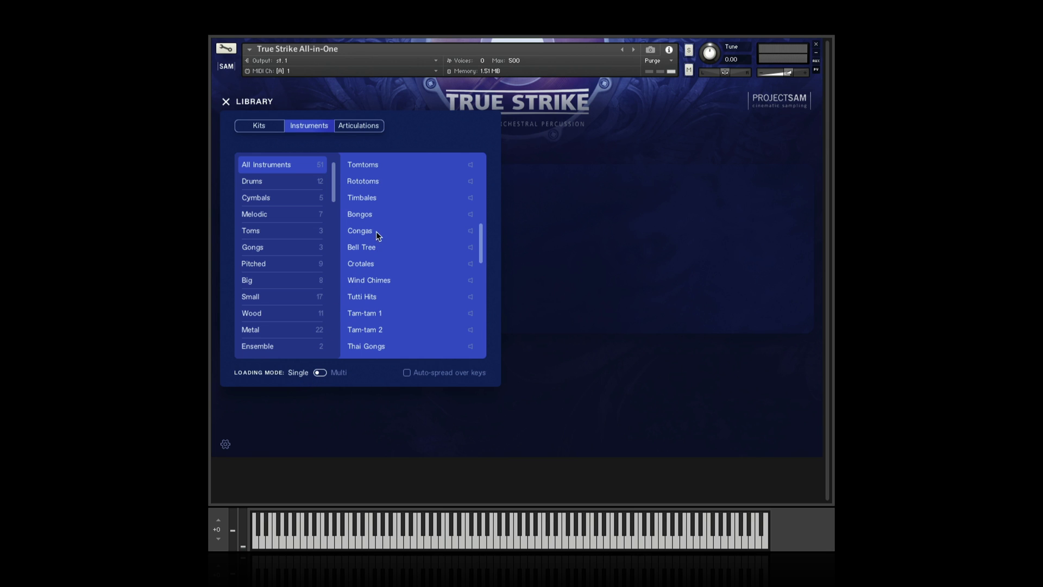
Load Bongos, Congas and Bell Tree one at a time in Single loading mode
click(386, 215)
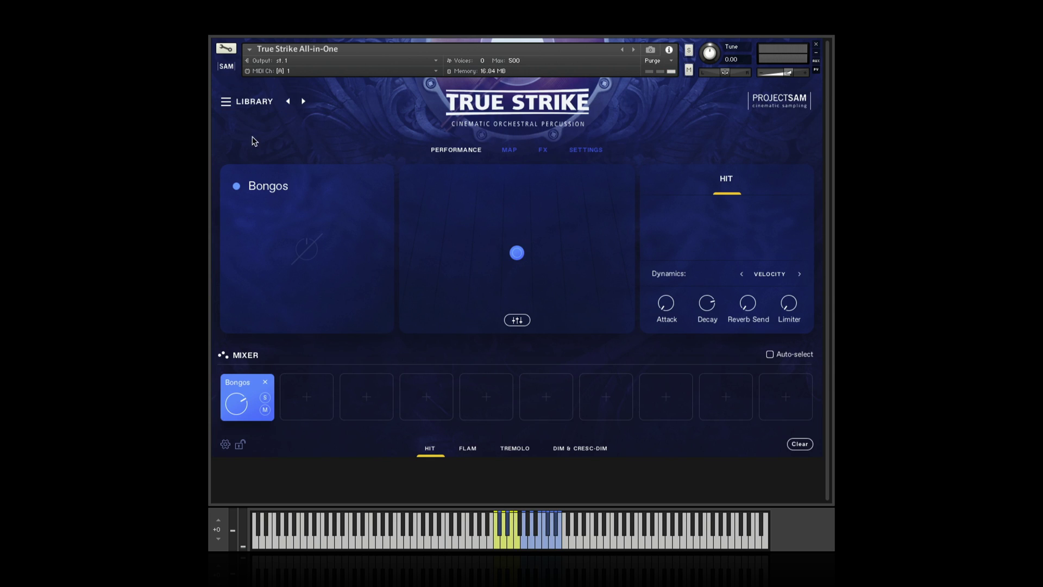
click(245, 102)
click(389, 232)
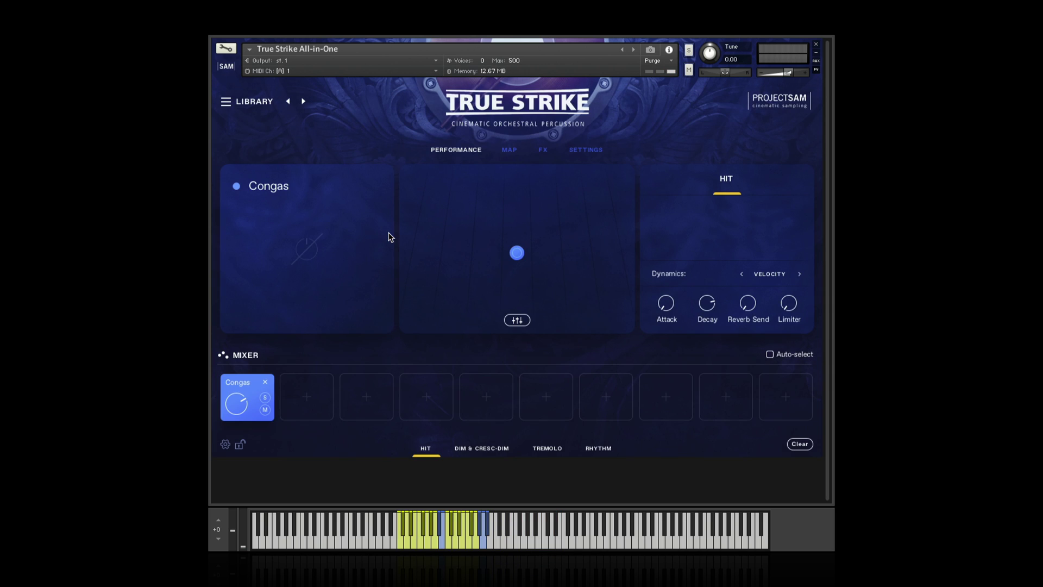
click(254, 102)
click(379, 249)
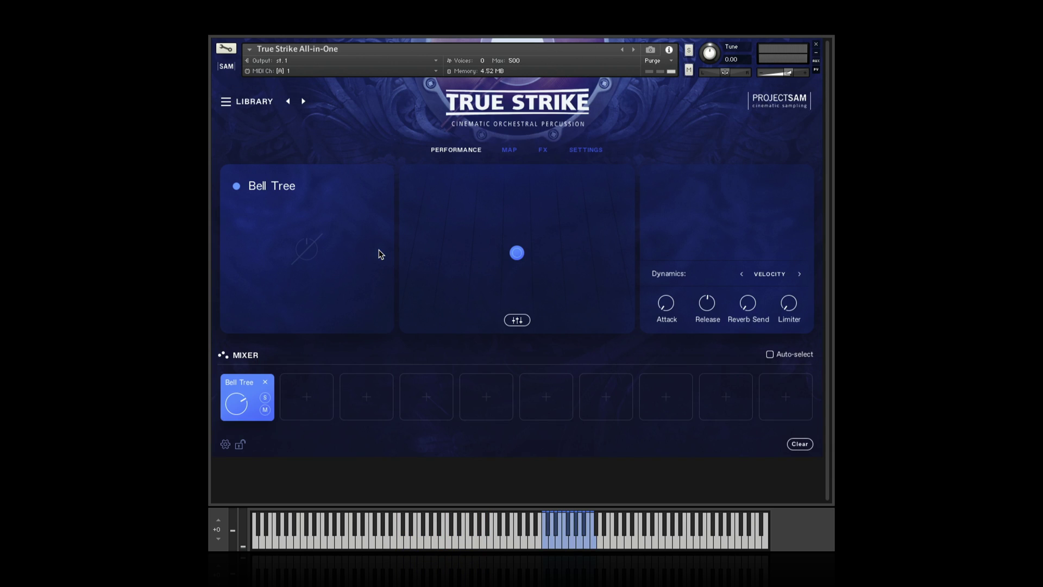
click(259, 103)
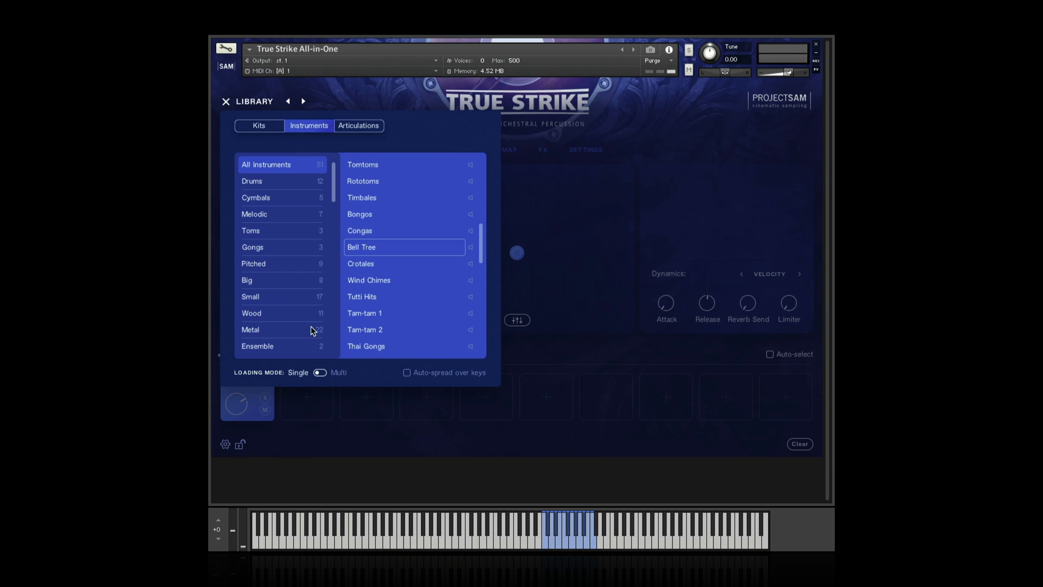
Switch to Multi loading and add Crotales, Wind Chimes, Tutti Hits, Tam-tam 1, Tam-tam 2, Thai Gongs
click(321, 373)
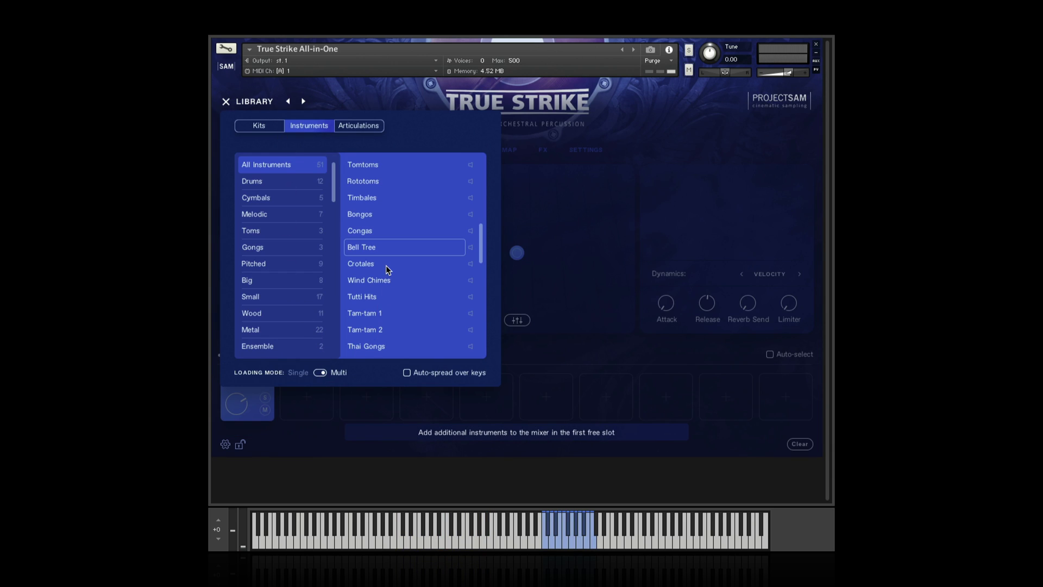
click(385, 265)
click(390, 279)
click(390, 297)
click(391, 315)
click(393, 329)
click(389, 346)
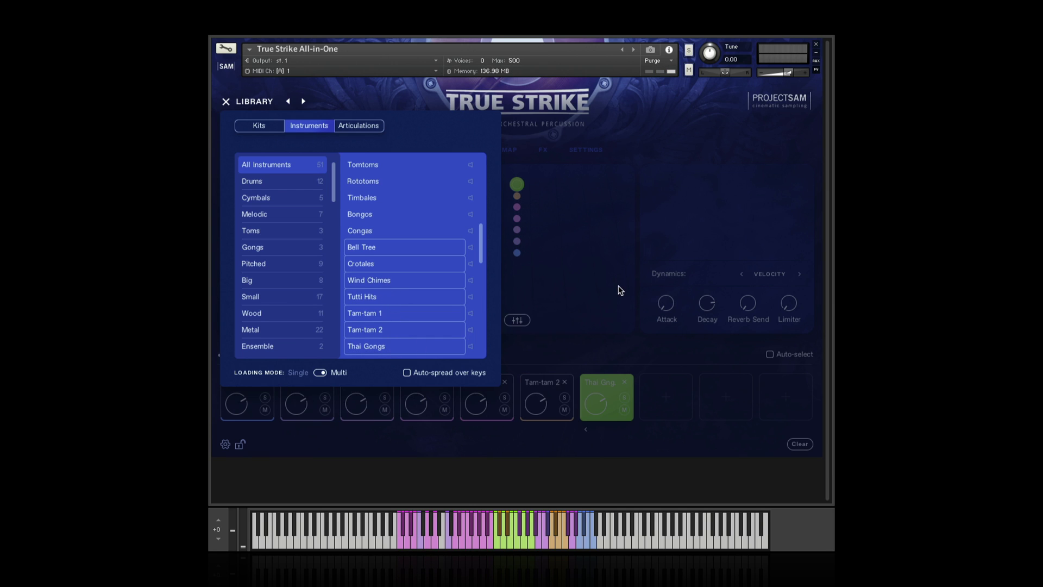
click(618, 290)
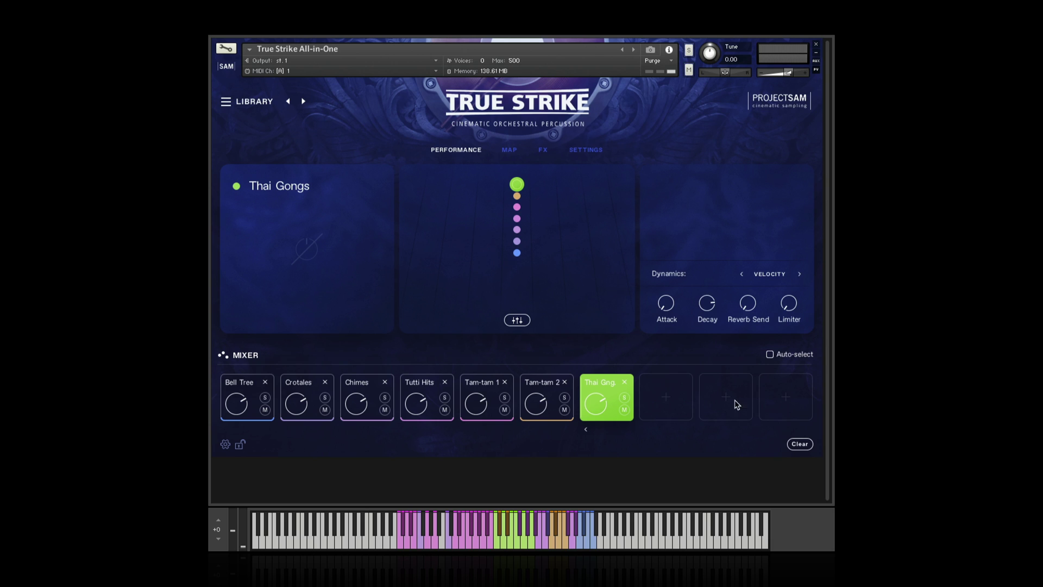
Clear the mixer after confirming, and list the Hits articulations
click(799, 444)
click(549, 301)
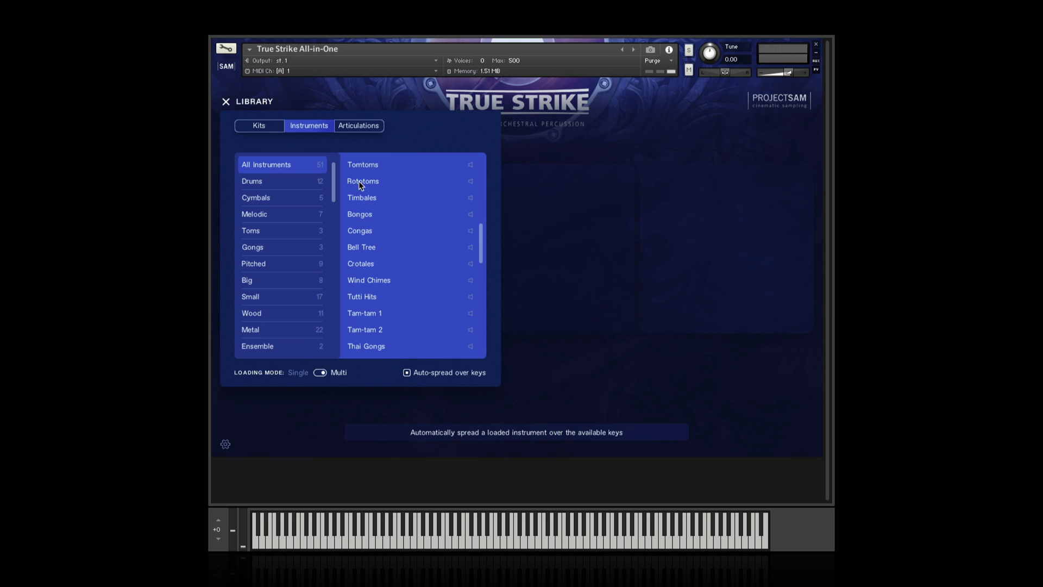
click(359, 130)
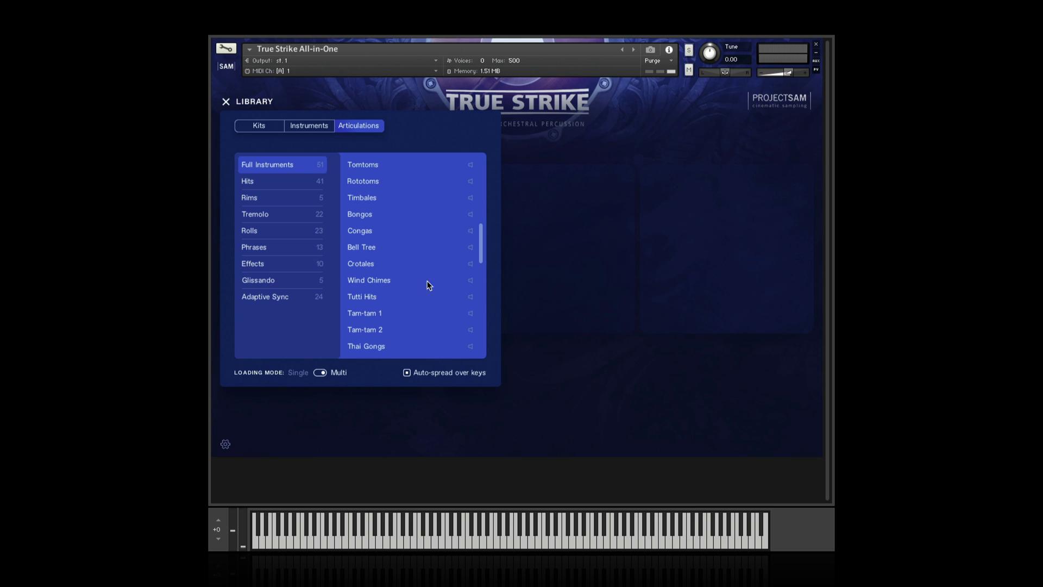
click(277, 188)
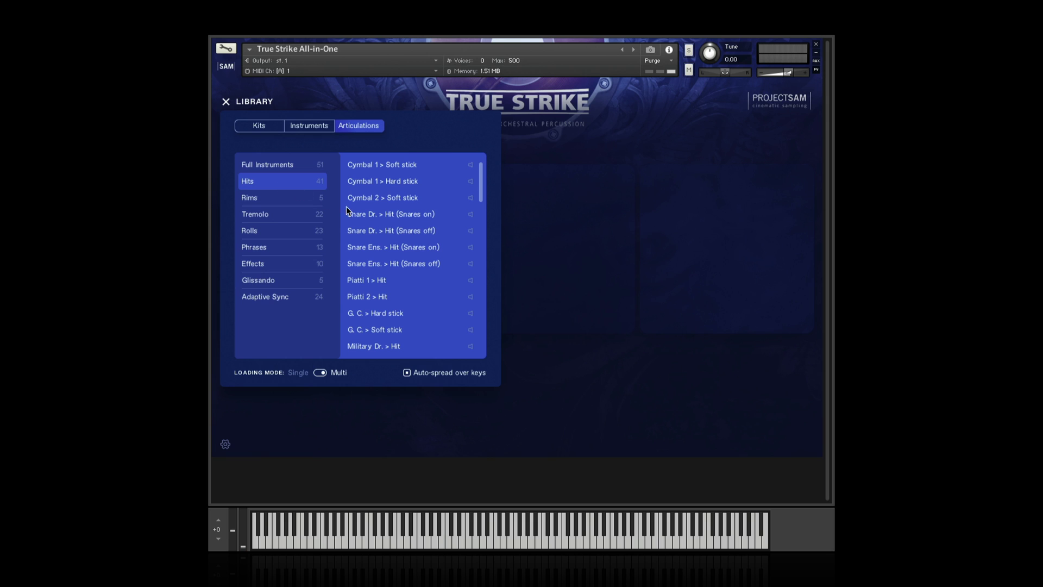
Load the Snare Dr., Snare Ens., Piatti 1/2, G.C., Military Dr., Tutti, Thai Gng., Shaker and Tamb. hits
double_click(419, 213)
double_click(423, 252)
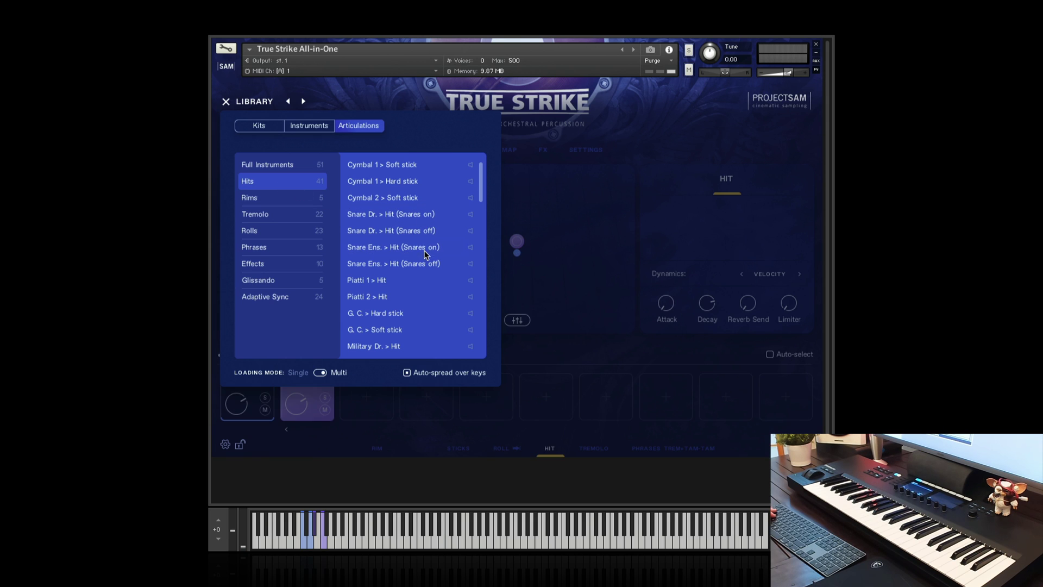
double_click(409, 283)
double_click(409, 296)
double_click(412, 314)
double_click(413, 347)
scroll(407, 216, down, 6)
double_click(396, 215)
double_click(402, 264)
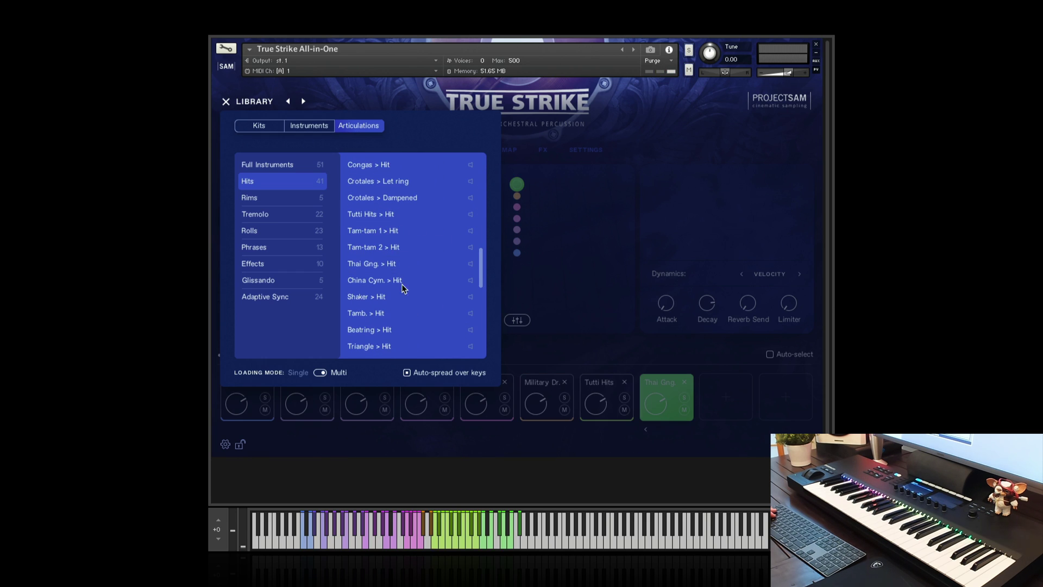
double_click(404, 297)
double_click(399, 312)
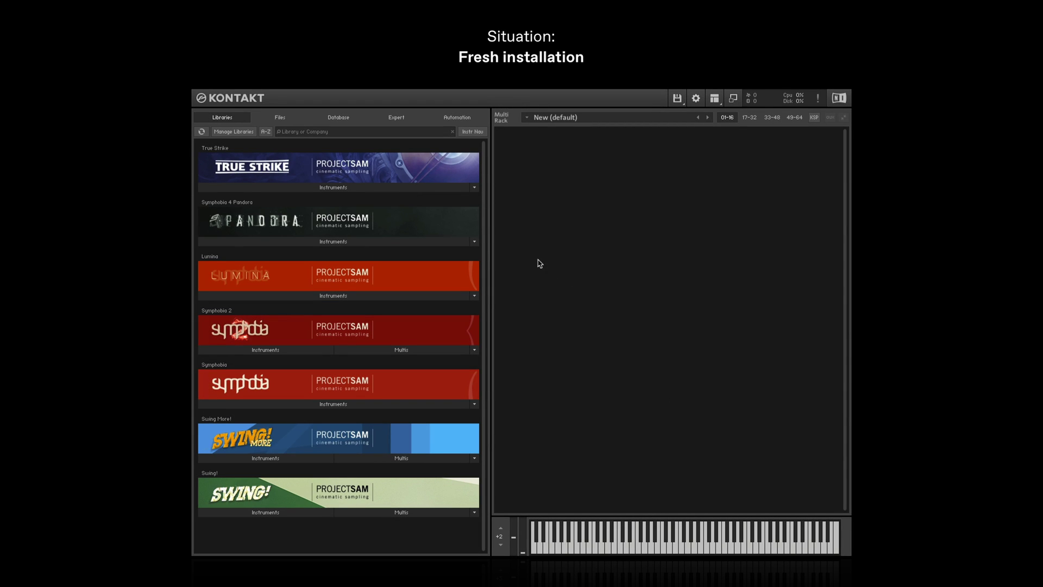
Expand True Strike's instruments and browse into and out of the Timpani and Drums and Toms folders
click(435, 188)
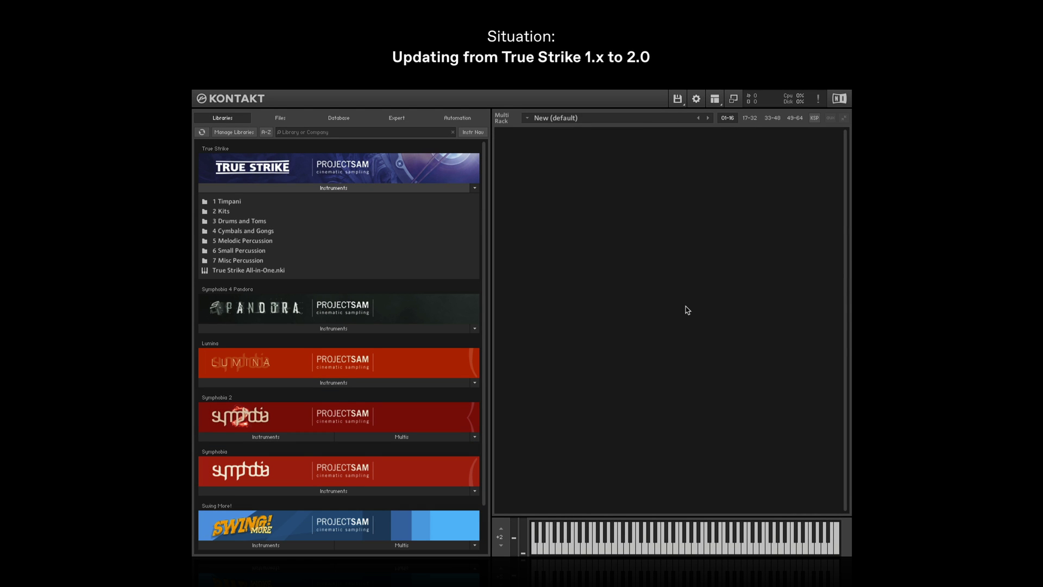
click(373, 202)
click(374, 203)
click(367, 222)
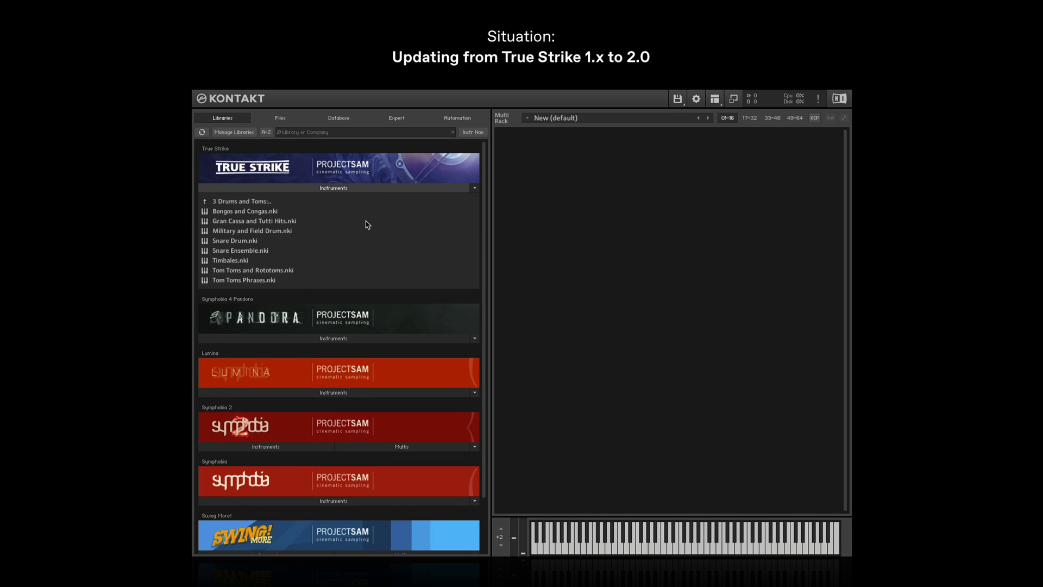
click(370, 204)
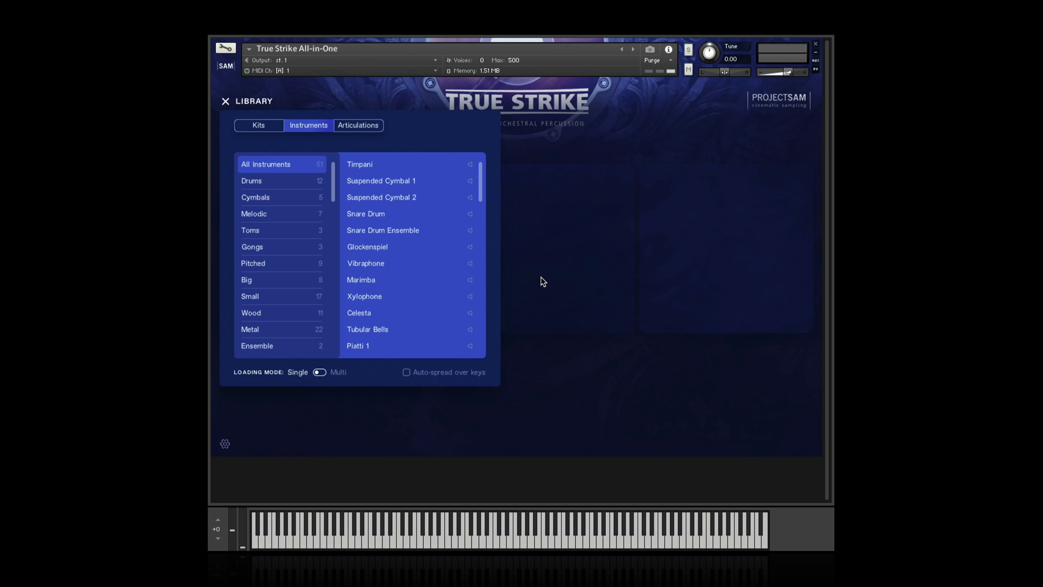
Load Snare Drum Ensemble and try Snares off before returning to Snares on
click(441, 230)
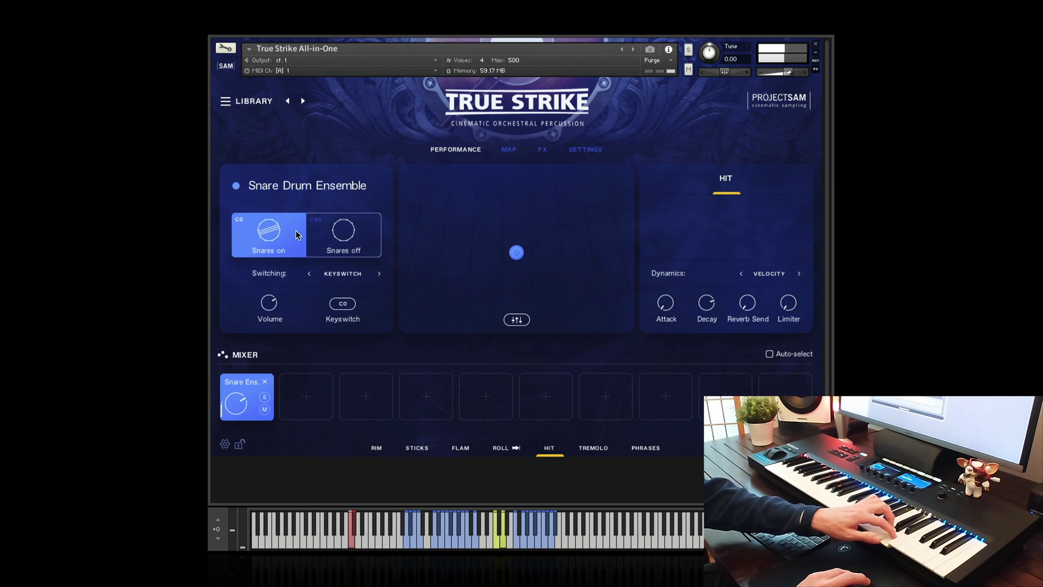
click(342, 237)
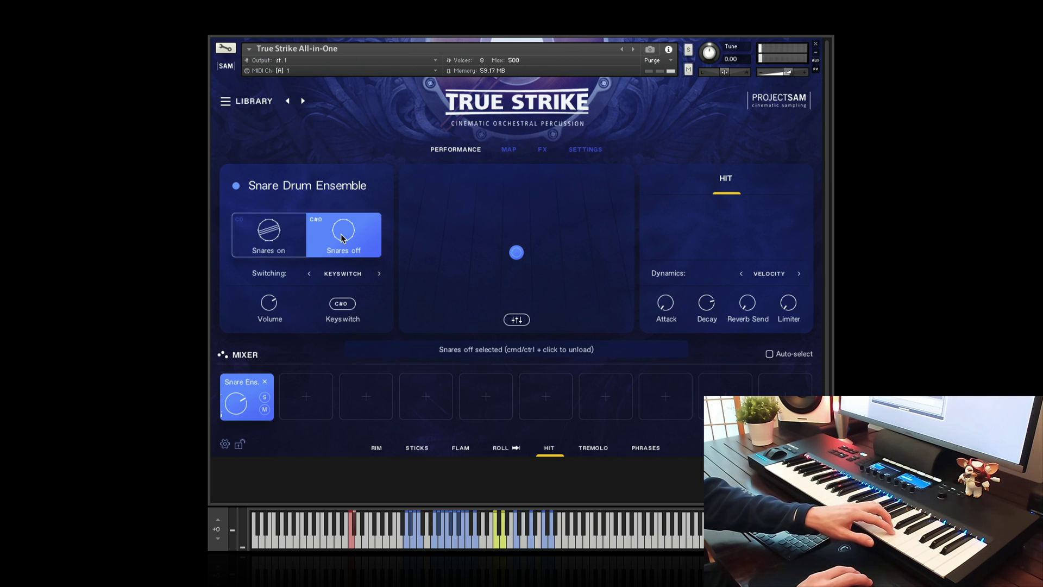
click(299, 235)
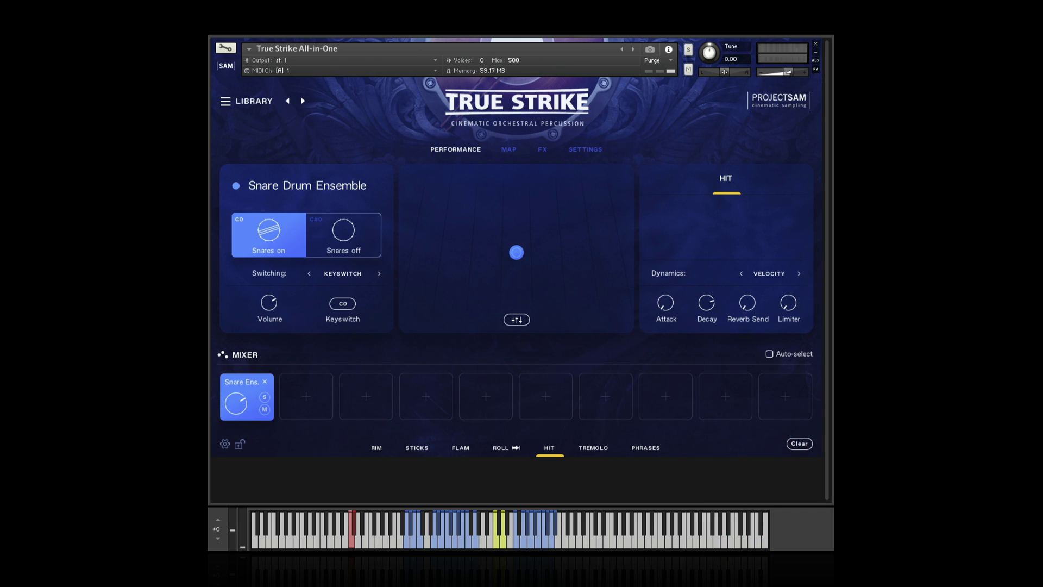
right_click(323, 238)
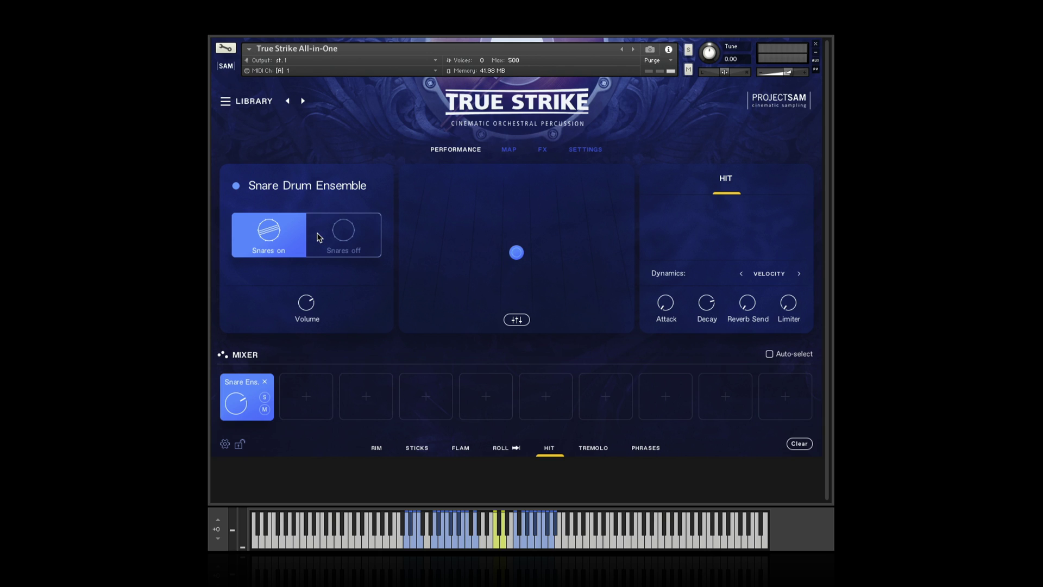
right_click(319, 237)
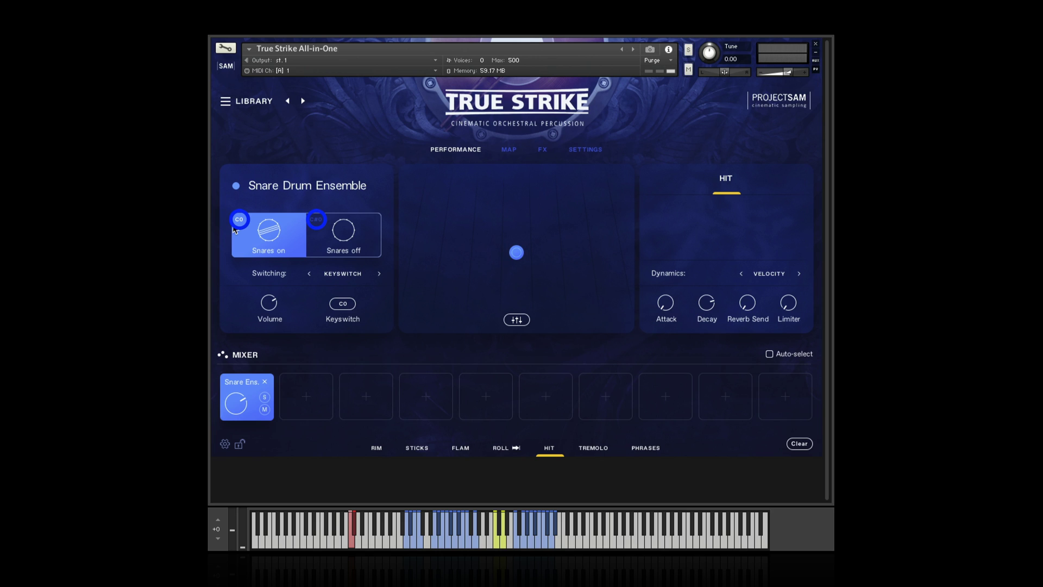
drag(343, 308, 345, 308)
click(379, 274)
Move the XY pad dot down and back up, then reveal the mic mix controls
drag(517, 253, 516, 285)
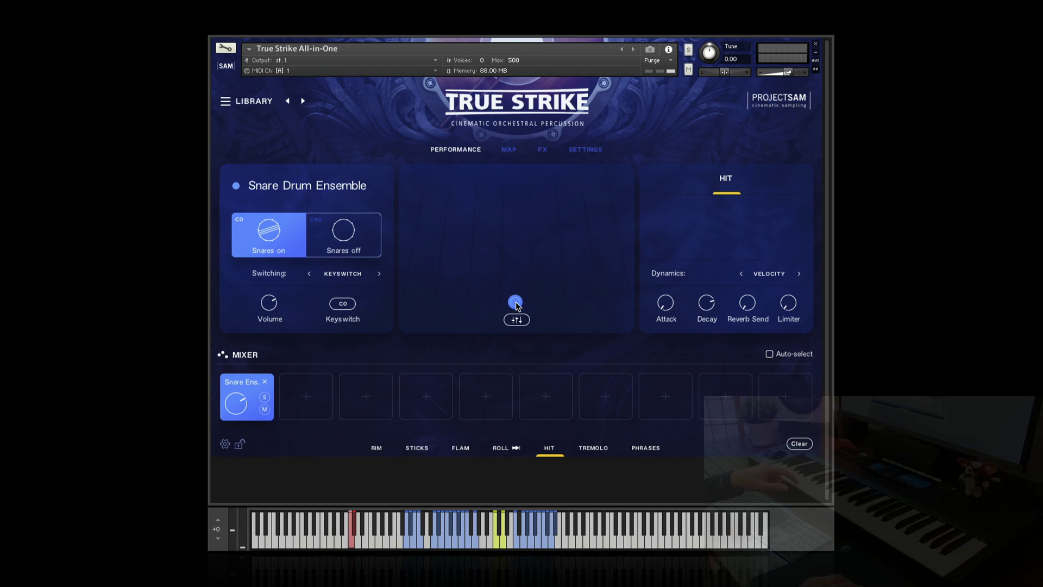
drag(517, 305, 516, 260)
click(515, 320)
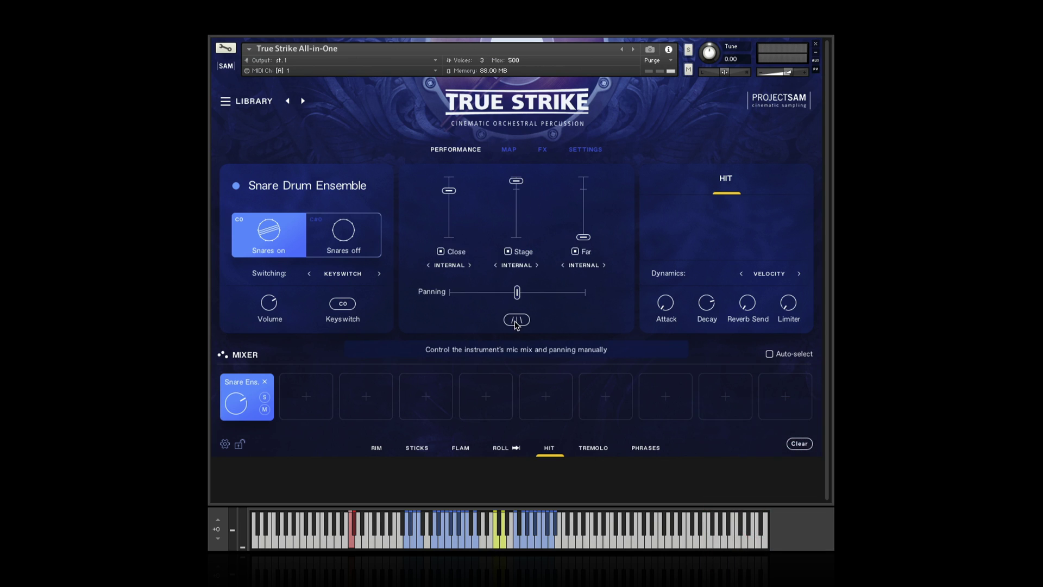
Lower the Close and Stage levels, unload the Close and Far mics, and try Far output st. 1 before reverting
drag(448, 194, 449, 209)
drag(516, 181, 516, 193)
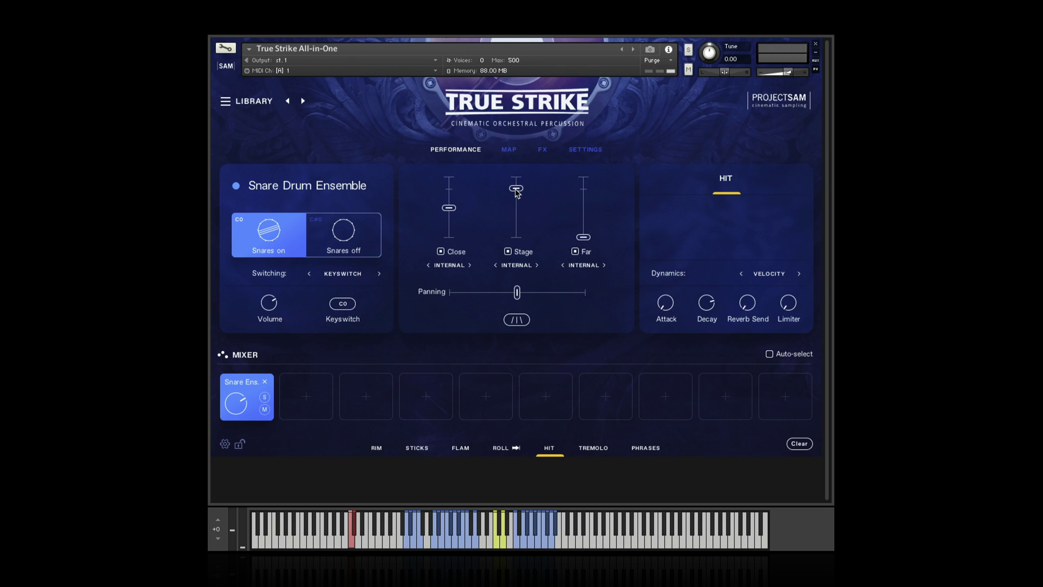
click(441, 253)
click(575, 253)
click(604, 266)
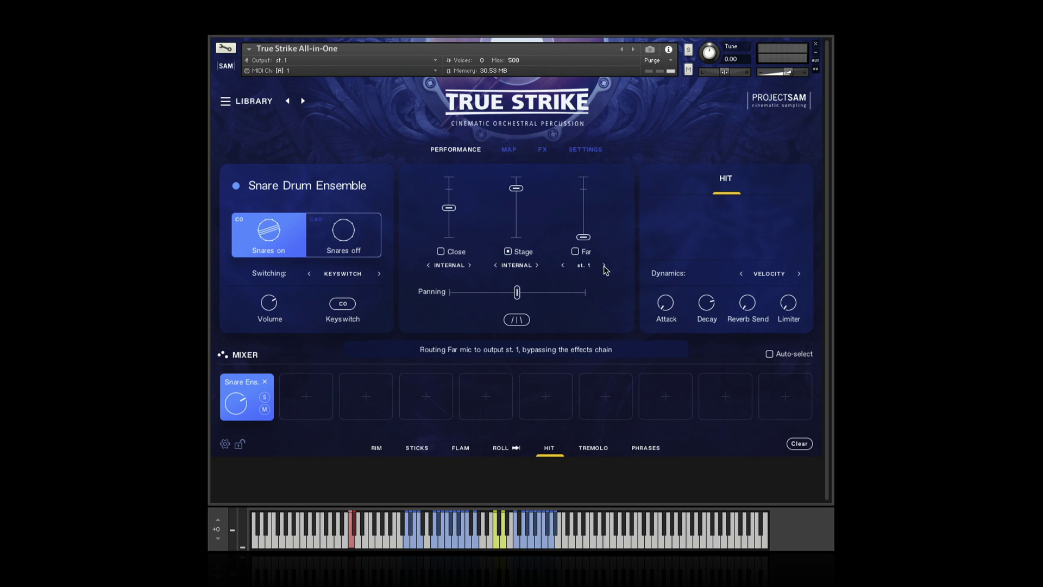
click(563, 266)
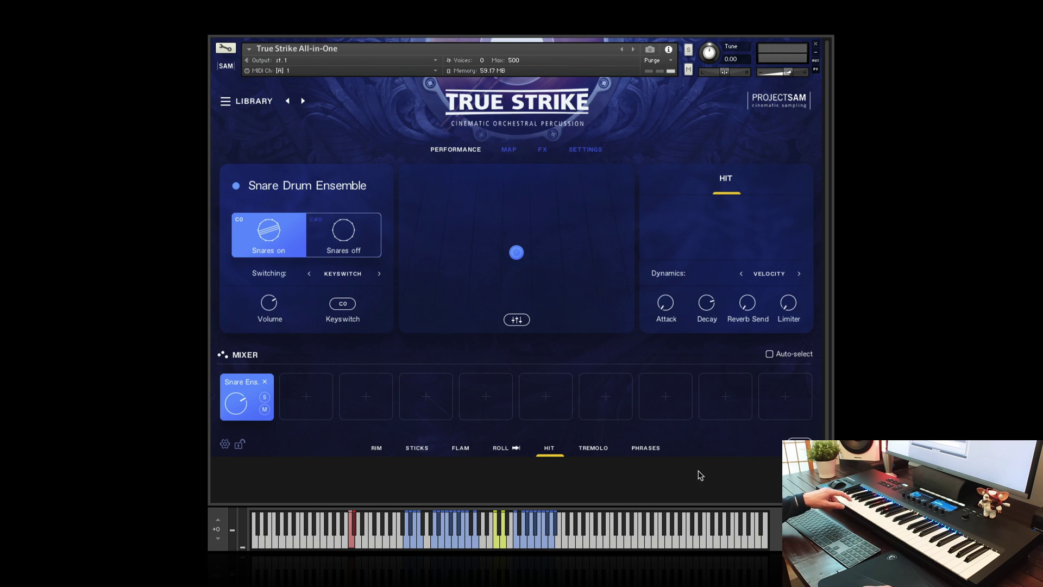
Cycle dynamics through mod wheel, velocity and aftertouch, then set Tremolo with mod-wheel dynamics
mouse_move(710, 312)
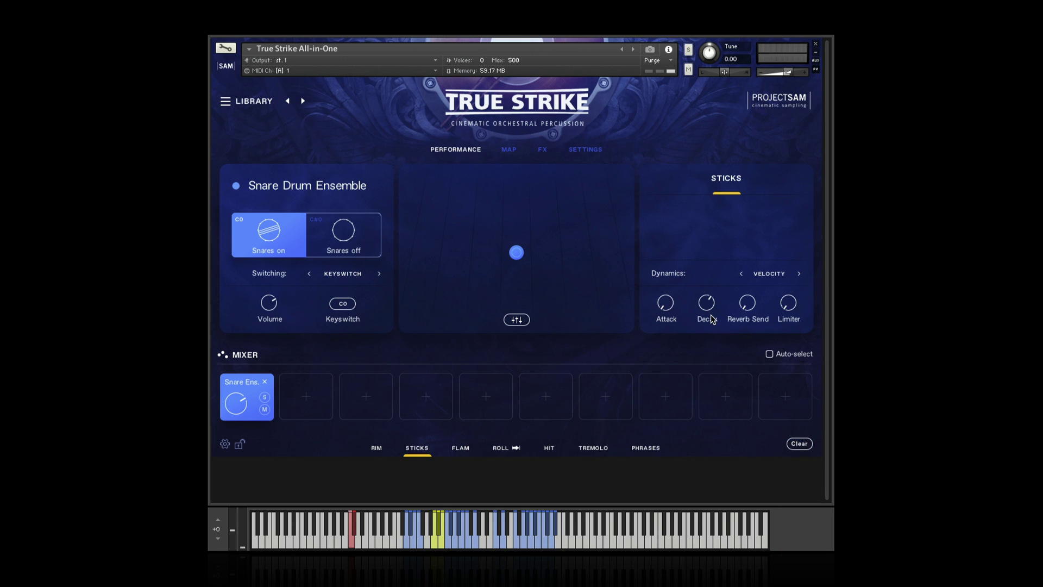
click(799, 274)
click(742, 274)
click(742, 274)
click(742, 274)
click(742, 273)
click(596, 450)
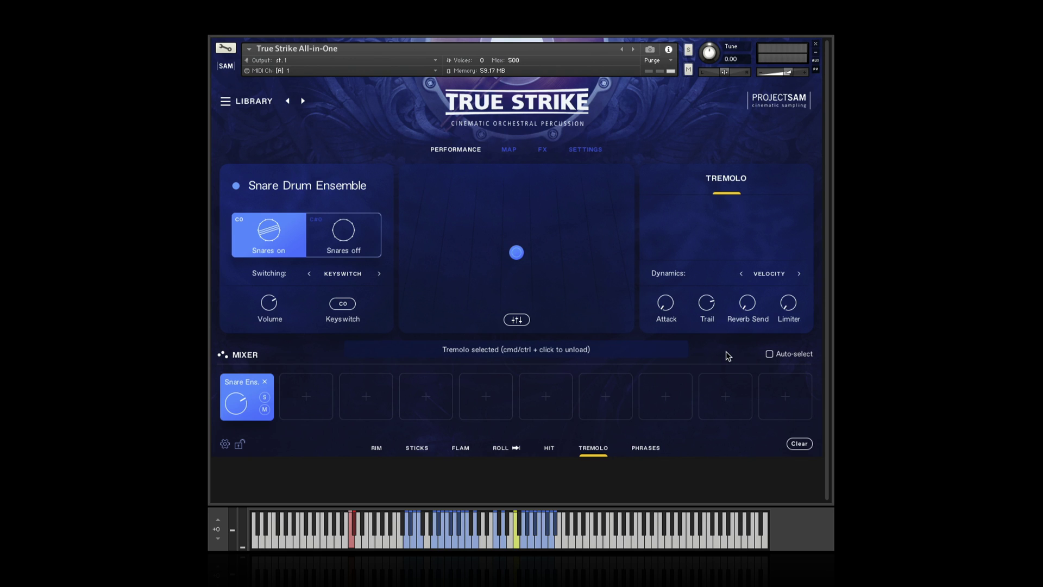
click(800, 275)
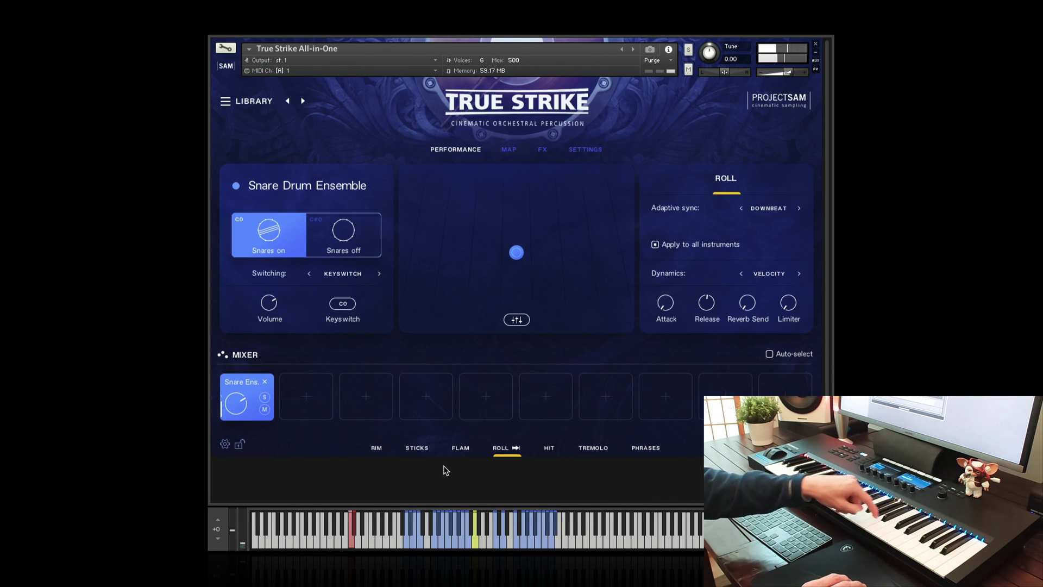
Step through the Sticks, Flam, Roll, Hit, Tremolo and Phrases articulations, then return to Hit
click(425, 450)
click(457, 450)
click(501, 450)
click(548, 450)
click(594, 450)
click(644, 449)
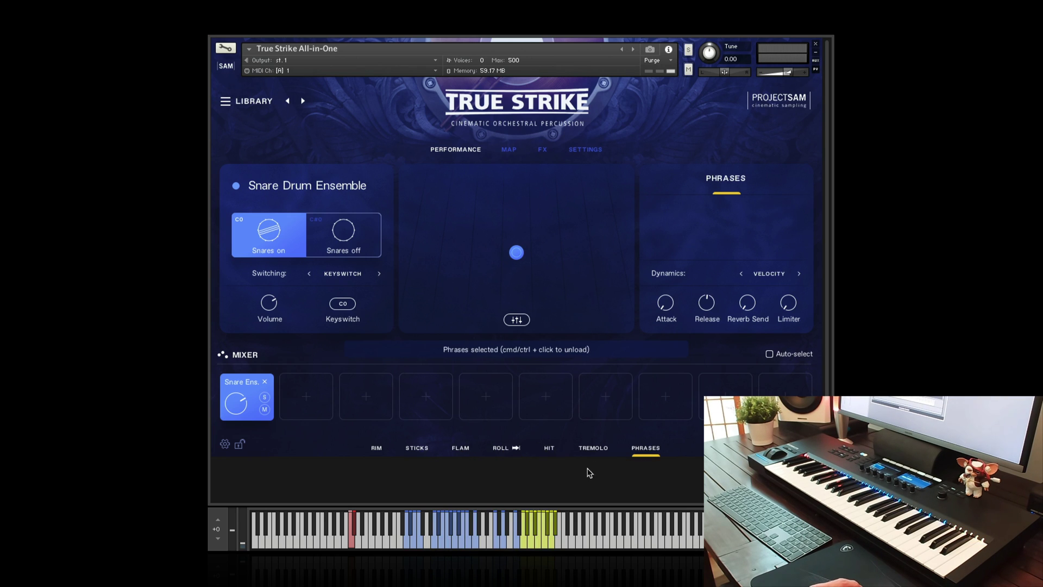
click(549, 449)
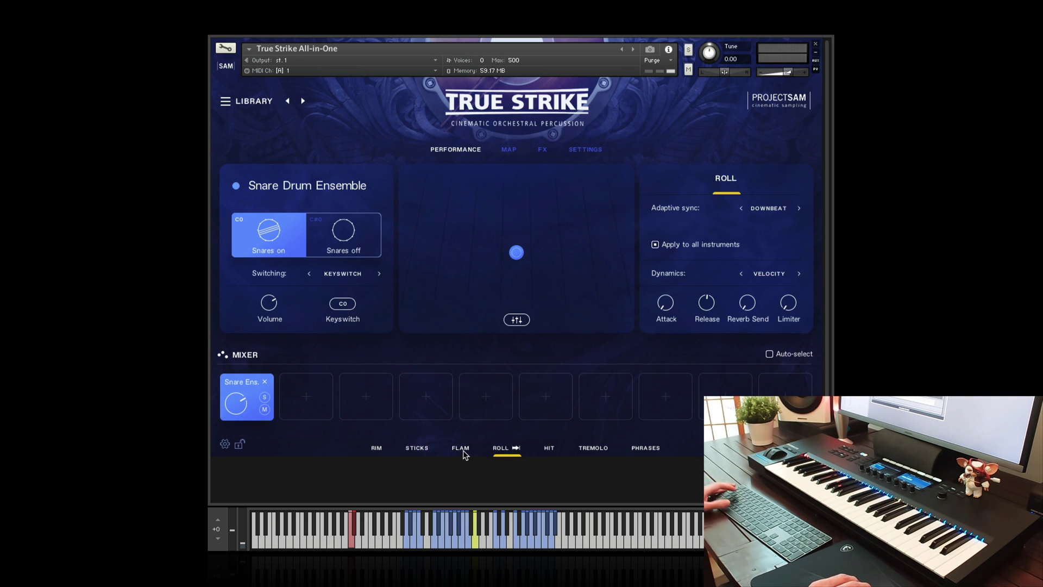
Unload the Roll, Flam, Sticks, Rim, Tremolo and Phrases articulations, then reload Tremolo
click(506, 450)
click(466, 451)
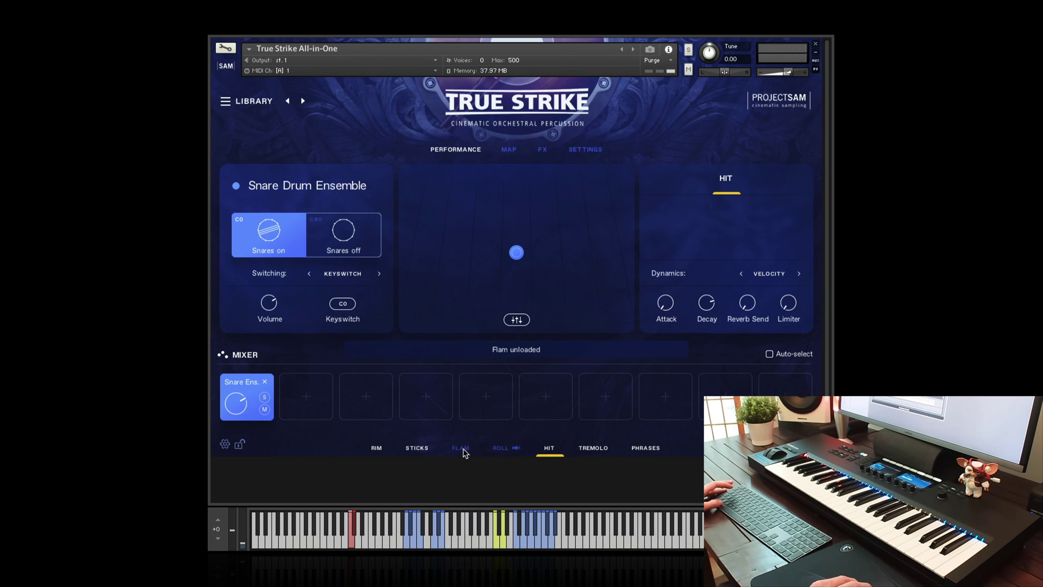
click(425, 451)
click(377, 450)
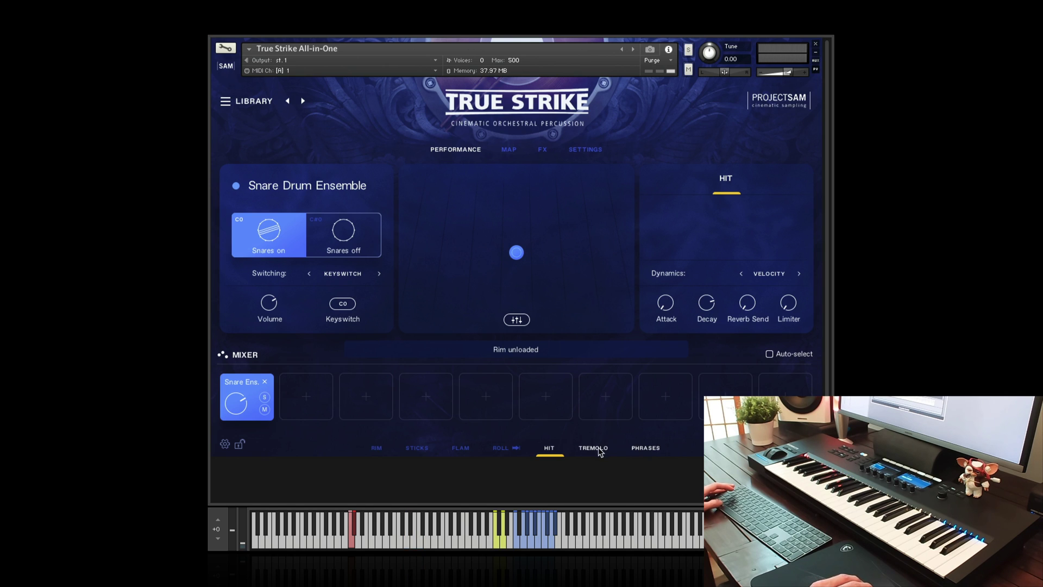
click(599, 452)
click(646, 451)
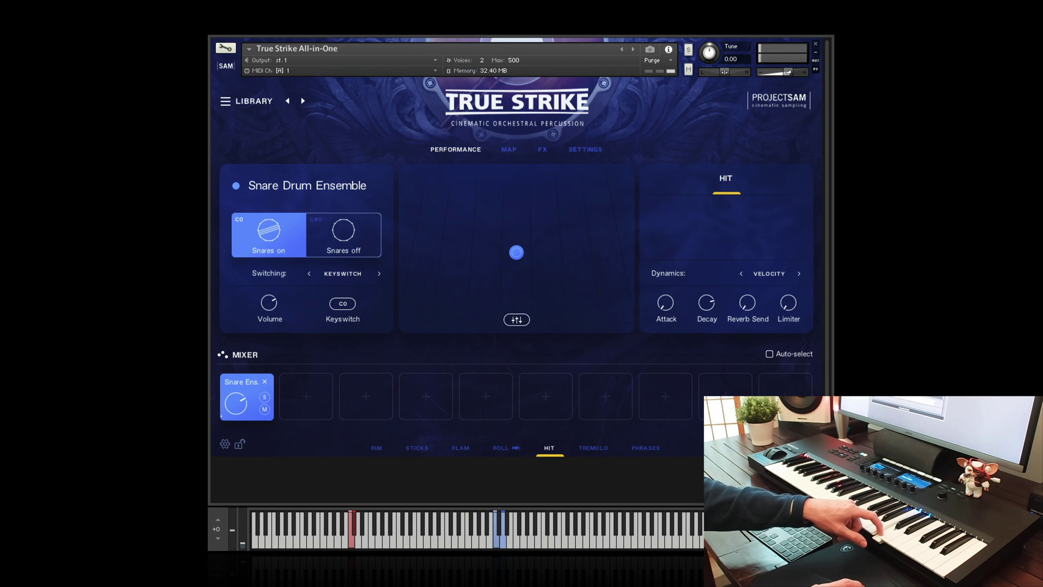
click(593, 448)
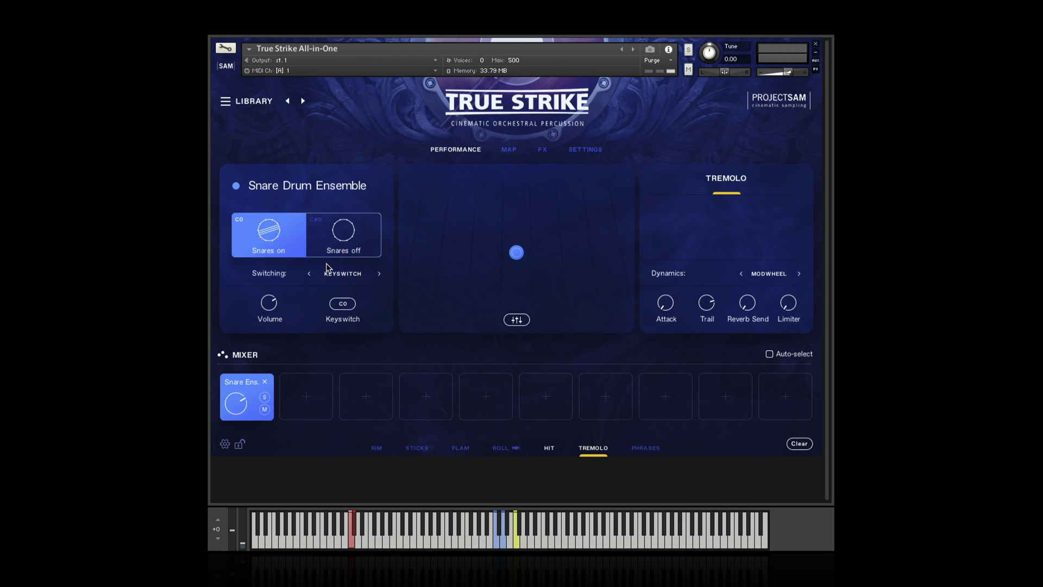
Toggle the ensemble's snares off and on twice, ending with snares on
click(319, 240)
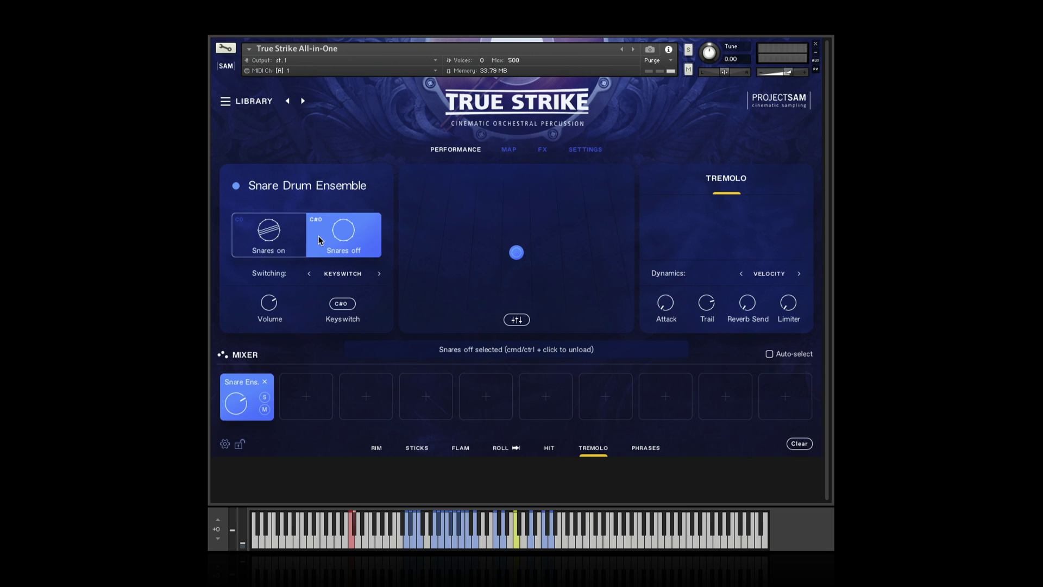
click(283, 241)
click(354, 243)
click(295, 244)
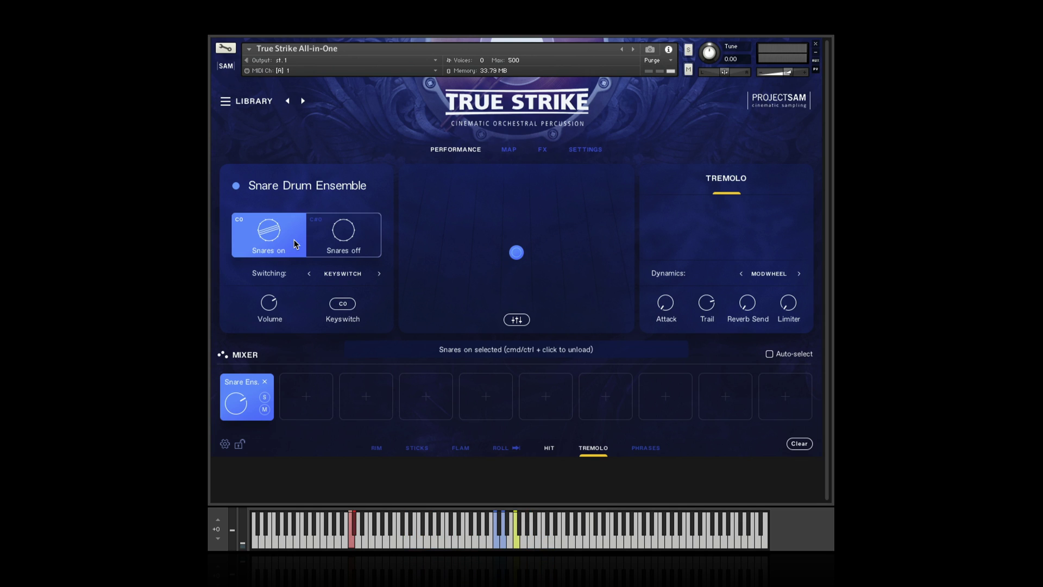
Load Timpani into the second mixer slot and step through Tremolo, Roll, then Effects articulations
click(316, 410)
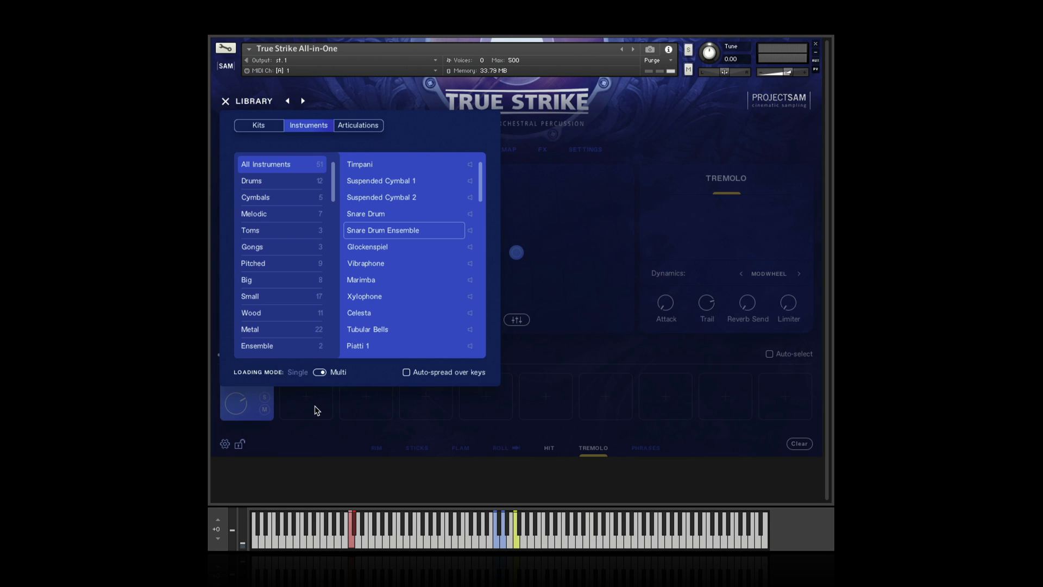
click(388, 164)
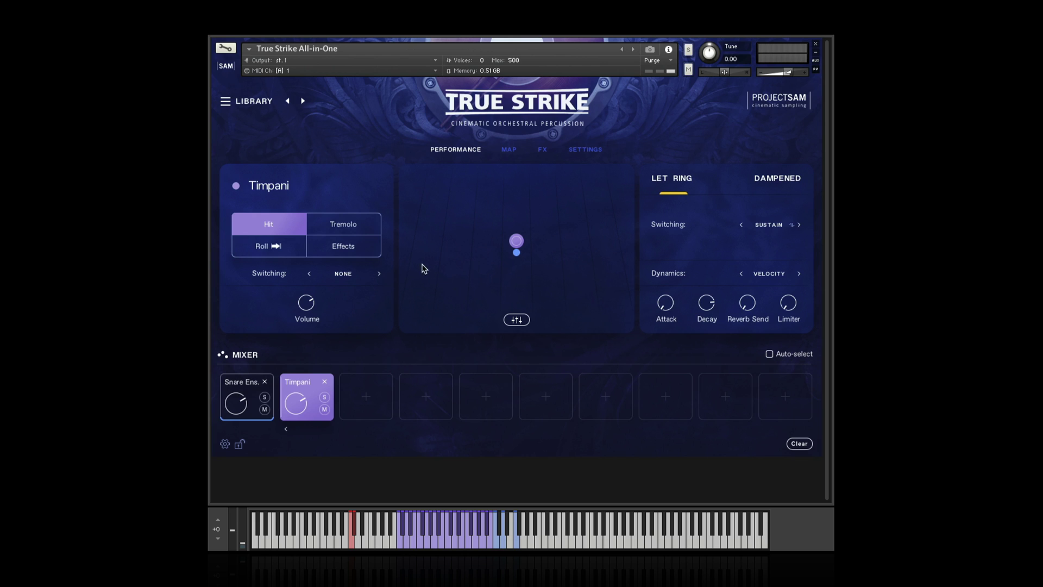
click(353, 226)
click(267, 250)
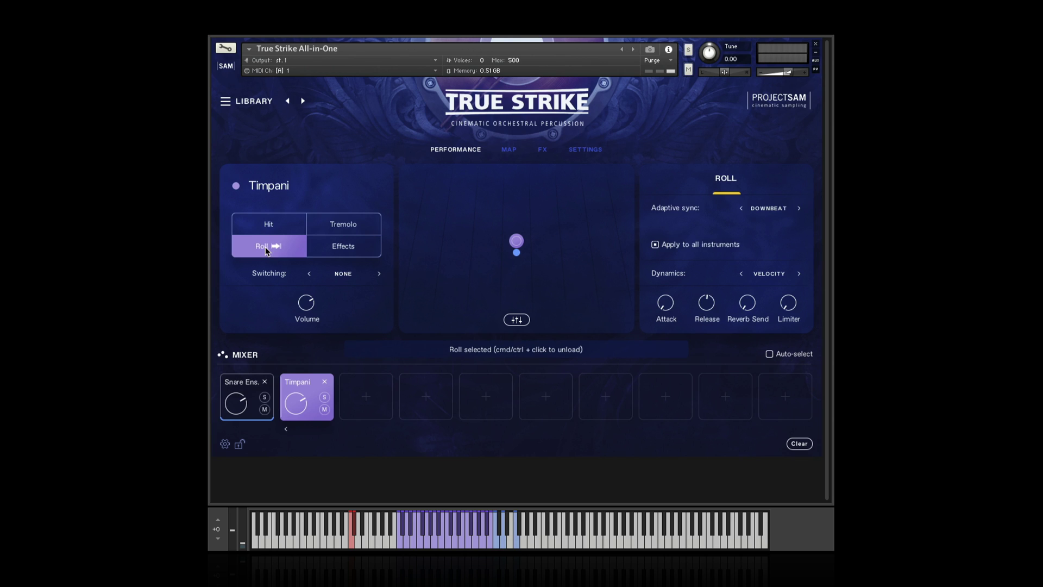
click(332, 250)
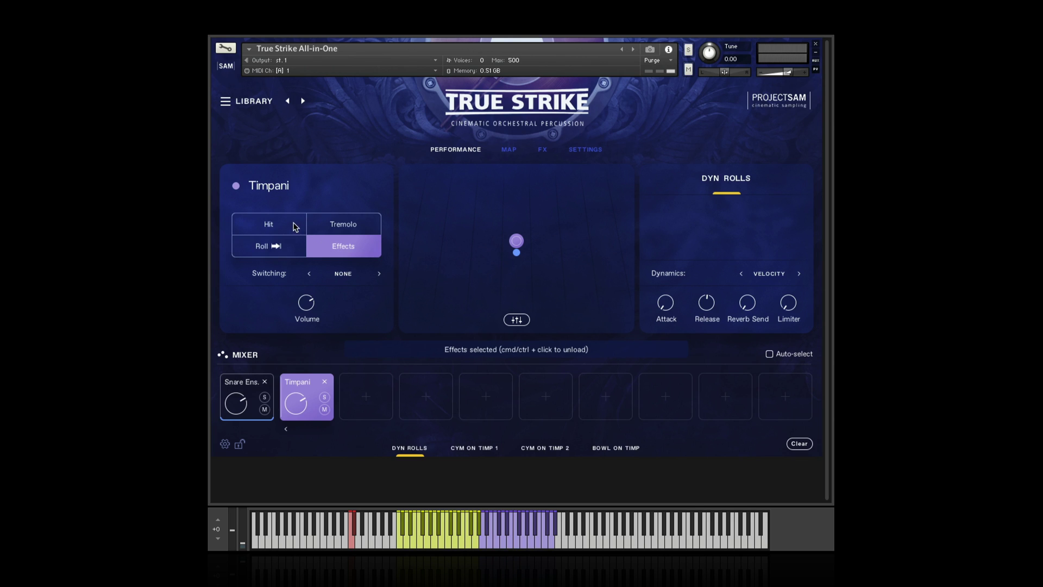
click(294, 226)
click(329, 225)
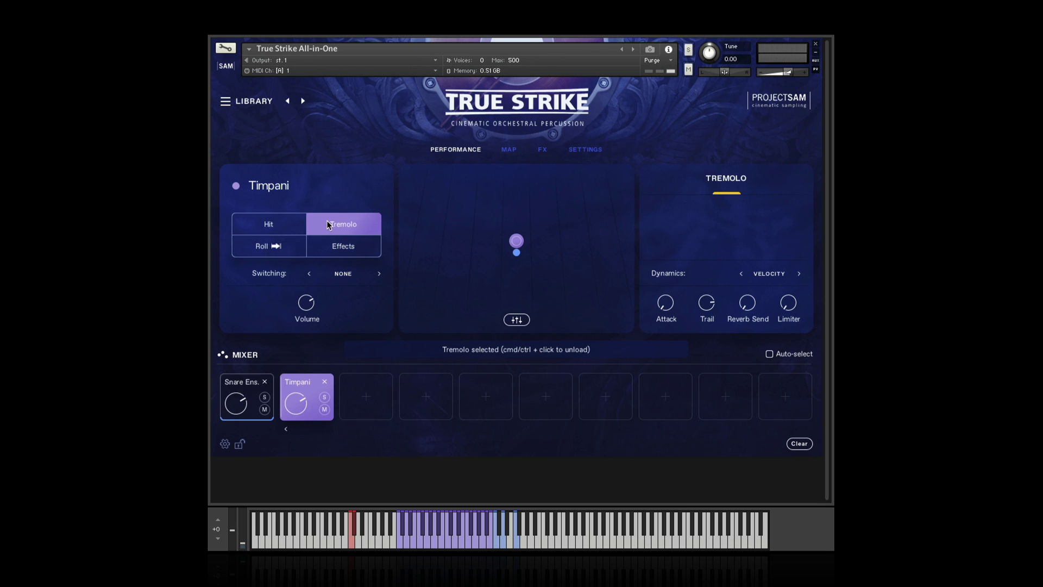
click(290, 247)
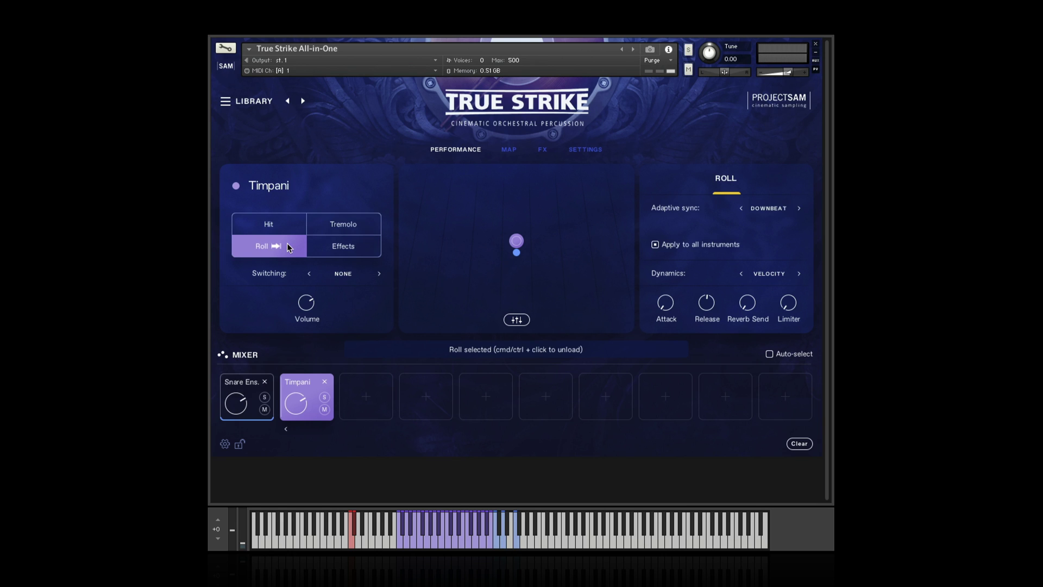
click(322, 248)
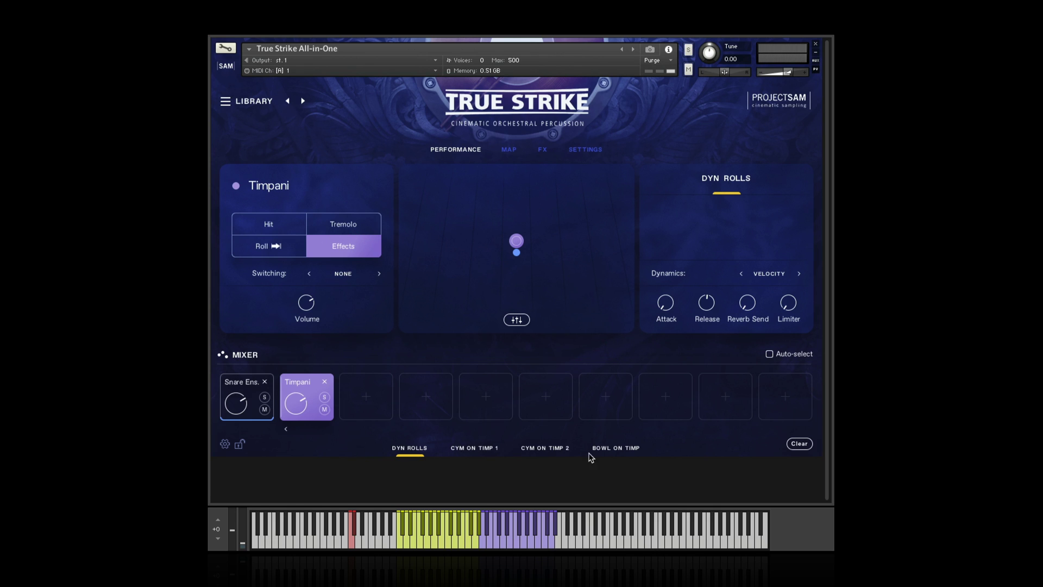
Audition the Bowl on Timp and Cym on Timp 2 effects, then switch Timpani to Roll
click(612, 451)
click(545, 452)
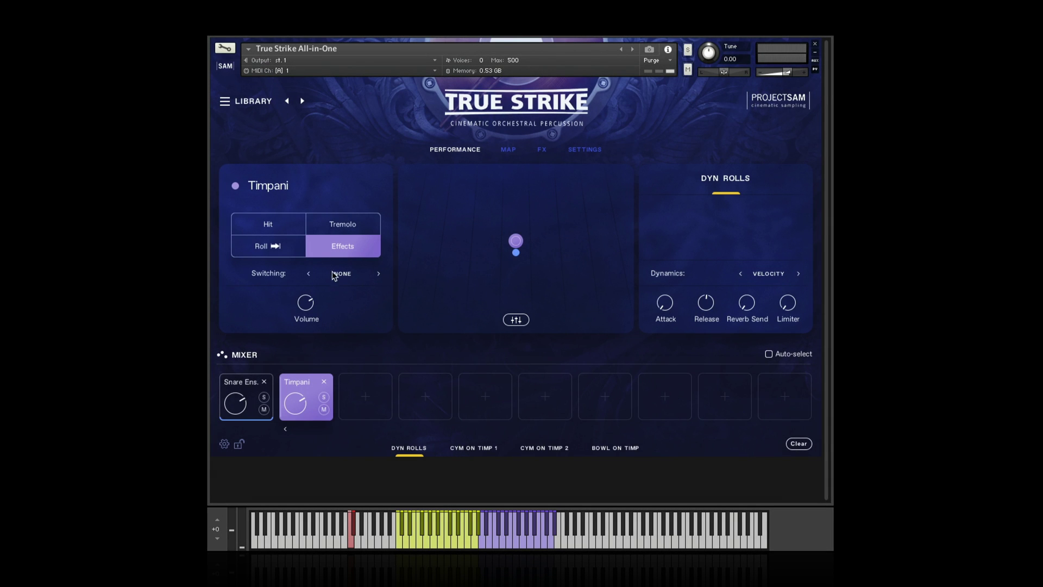
click(296, 250)
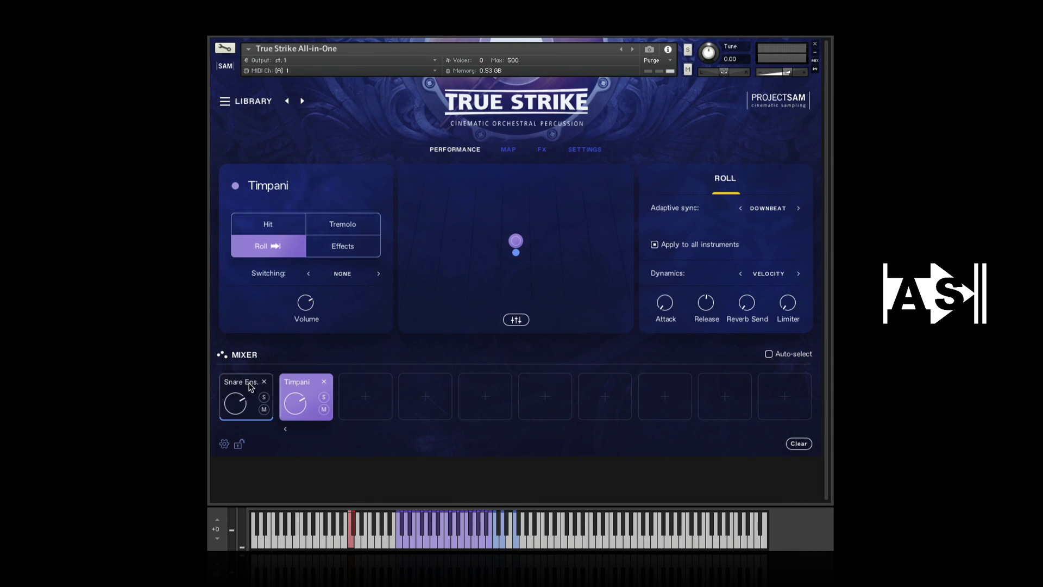
click(249, 387)
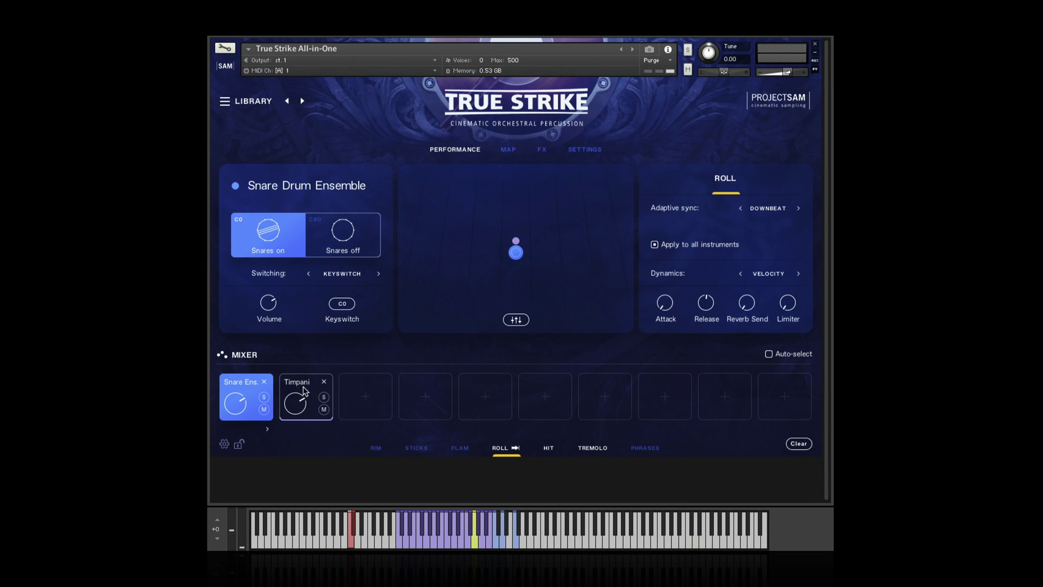
Select the Timpani slot and mute the Snare Ens. slot with its M button
click(303, 385)
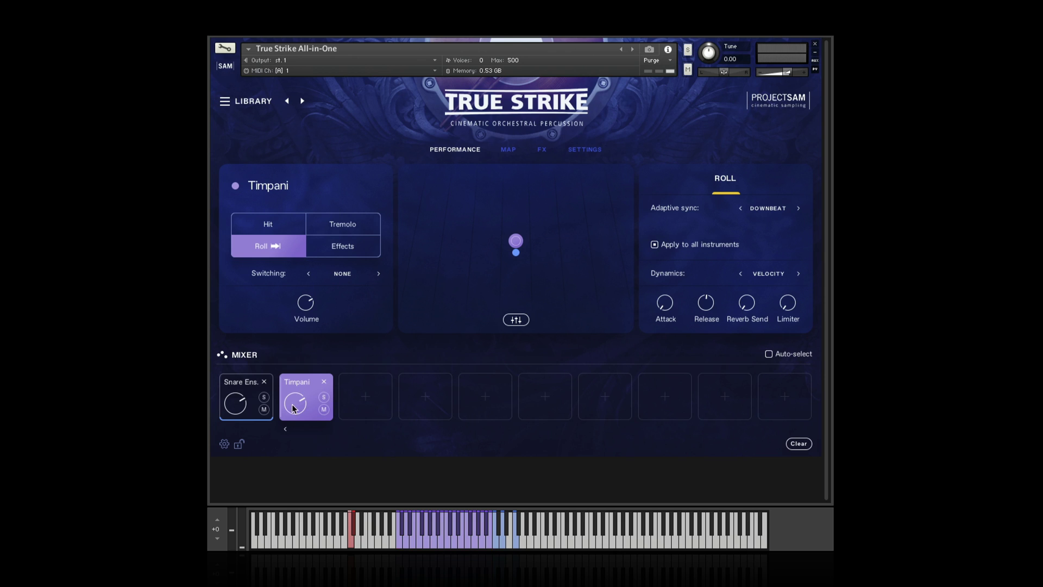
click(264, 410)
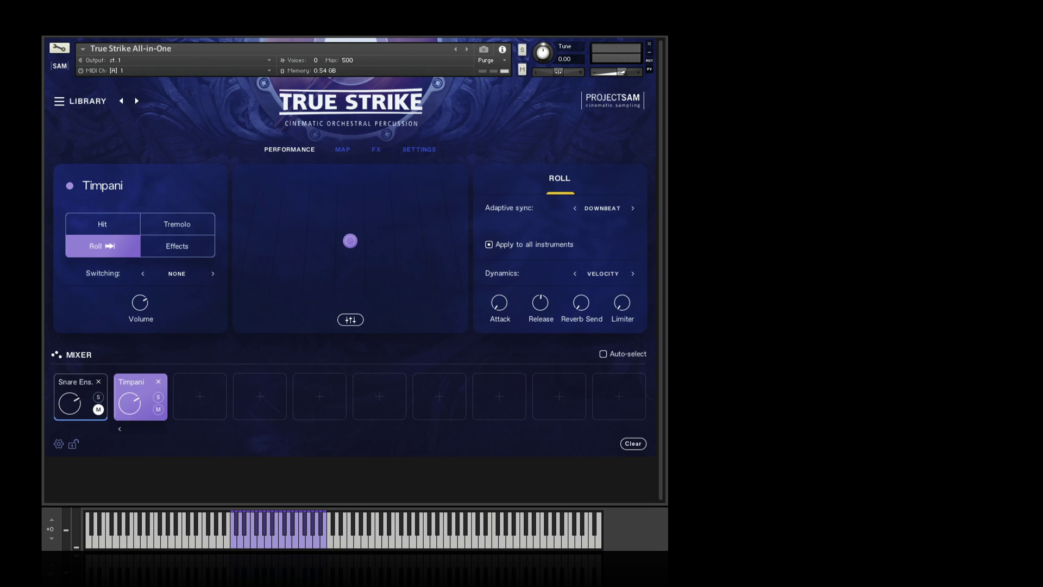
Switch the Timpani roll's adaptive sync from Downbeat to Beats
click(631, 208)
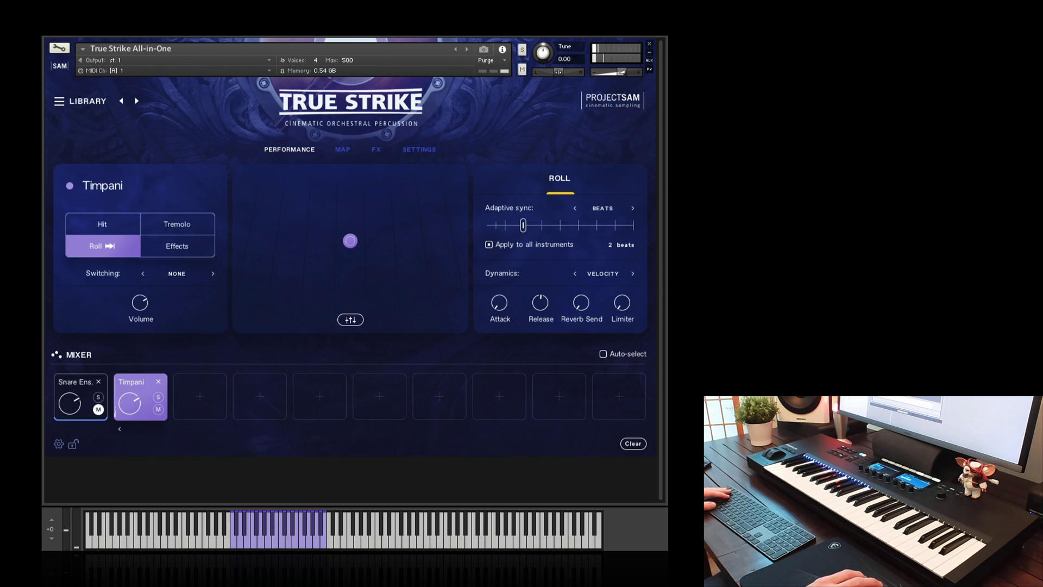
Browse the Library's Articulations > Adaptive Sync list, then switch to the Kits list
click(59, 102)
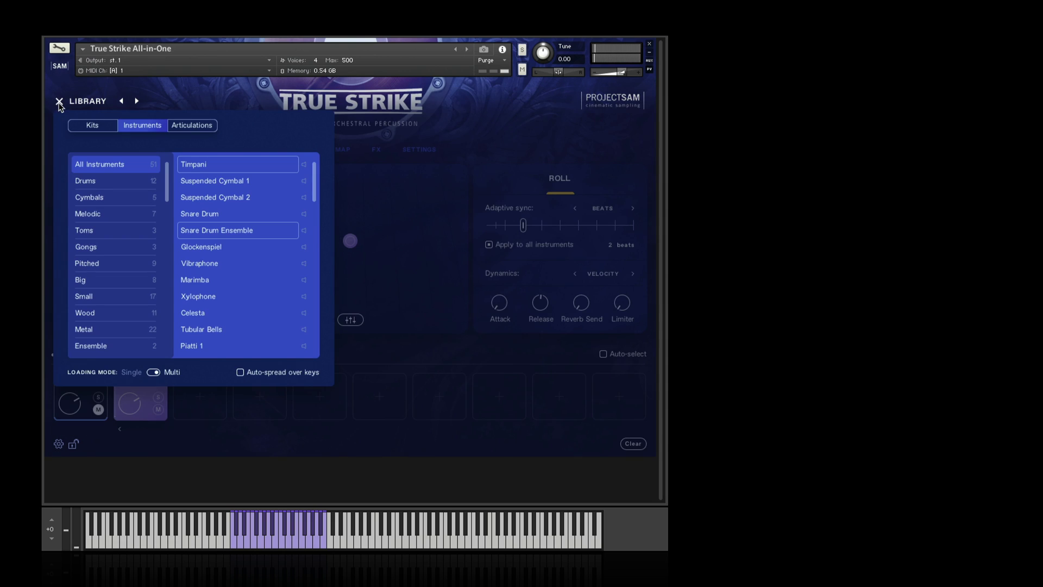
click(196, 128)
click(131, 300)
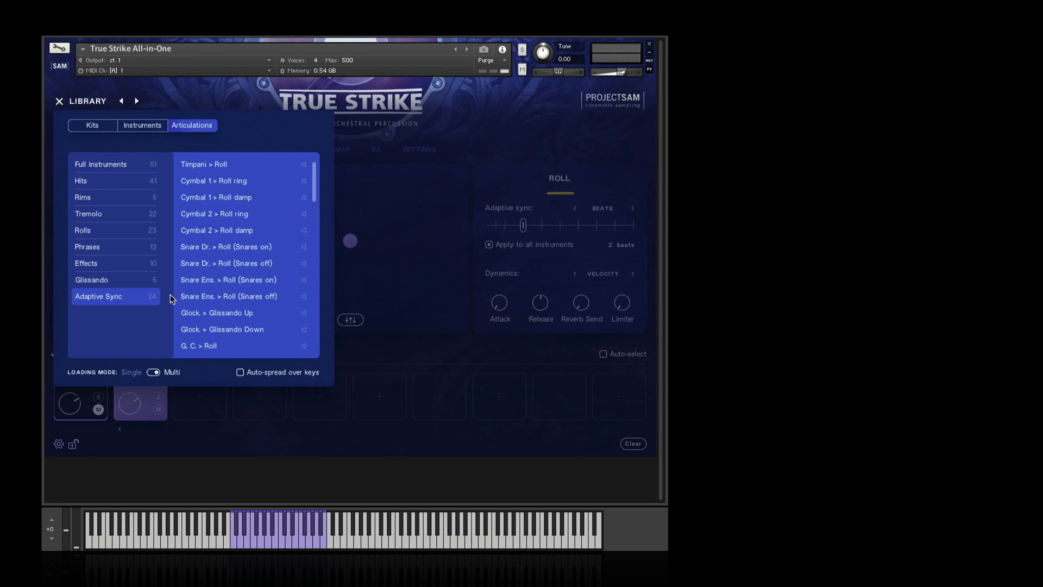
drag(312, 193, 314, 163)
click(84, 130)
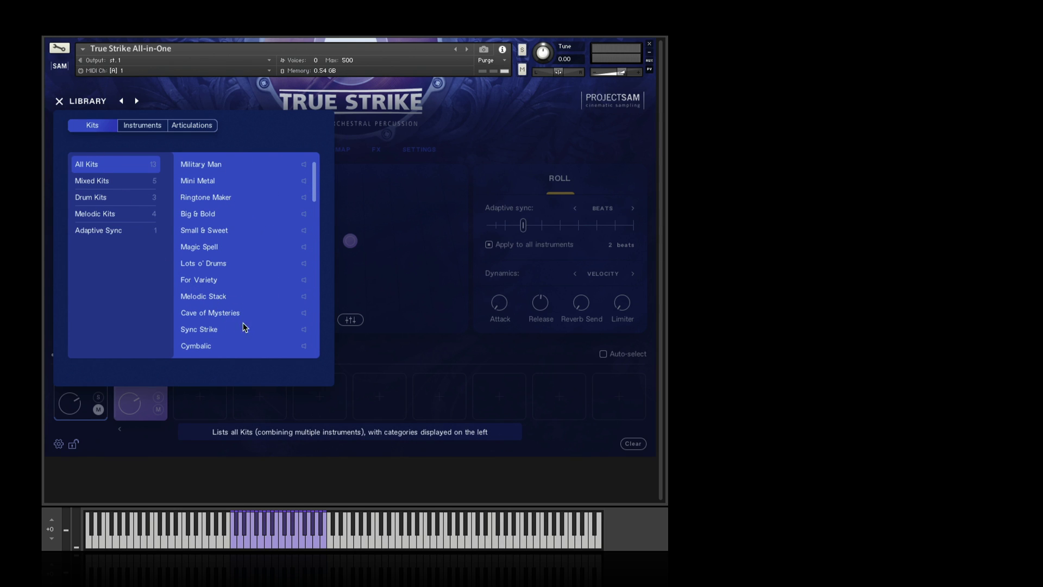
Load the Sync Strike kit, confirm replacing the mixer, and lengthen the roll to 4 beats
double_click(226, 334)
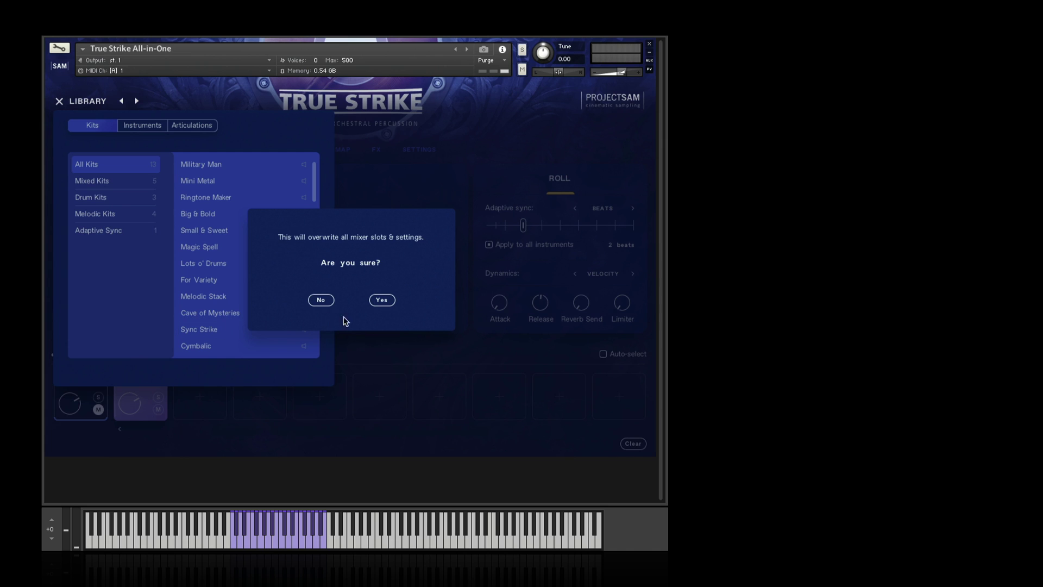
click(383, 300)
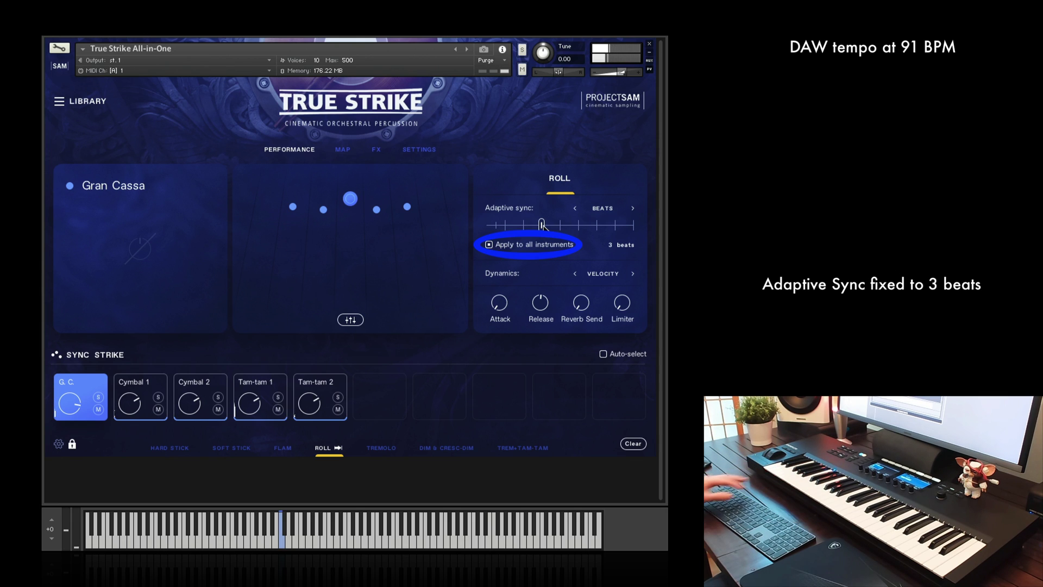
drag(542, 224, 559, 225)
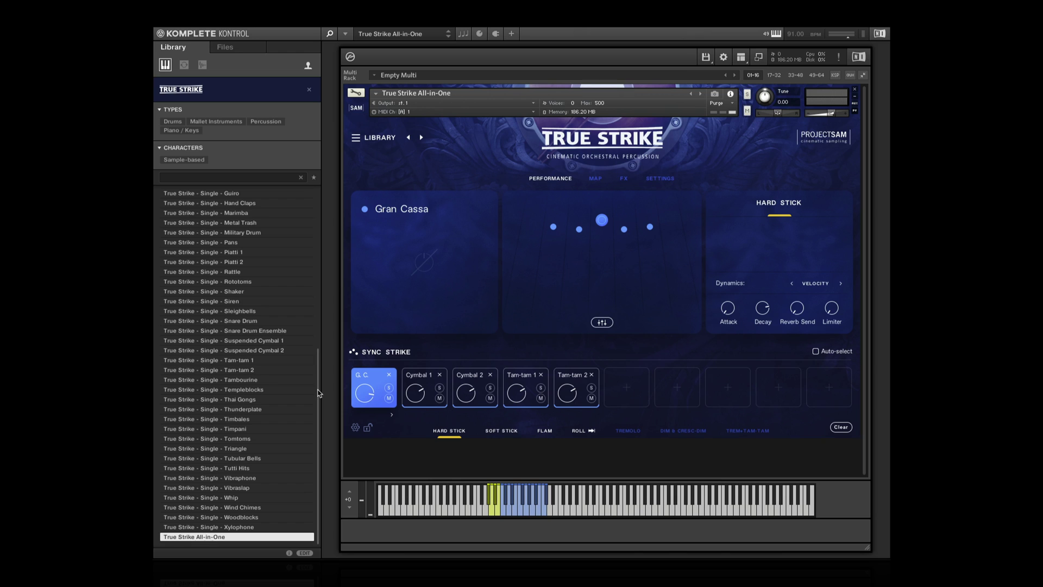
Scroll the True Strike preset list toward Kit - Big and Bold
mouse_move(319, 391)
mouse_down()
mouse_move(313, 204)
mouse_move(321, 406)
mouse_up()
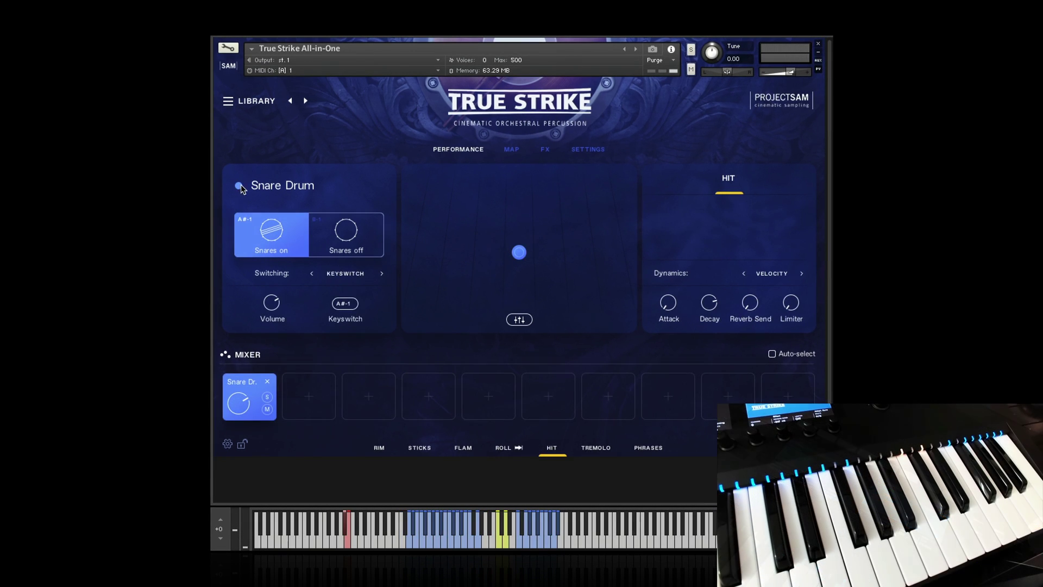
Recolour the Snare Drum pink, then pick another swatch to leave it blue
click(239, 186)
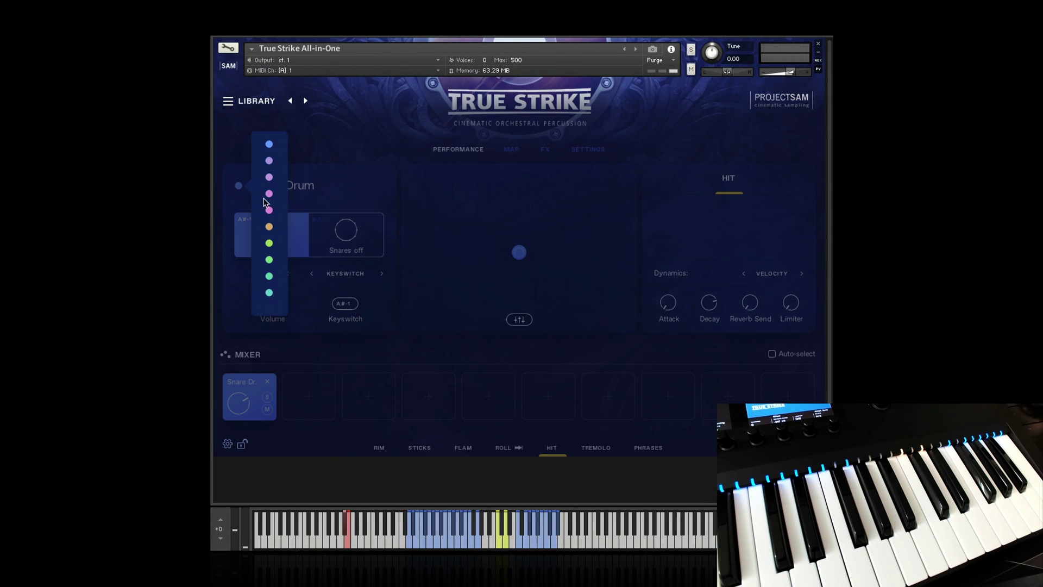
click(269, 201)
click(239, 186)
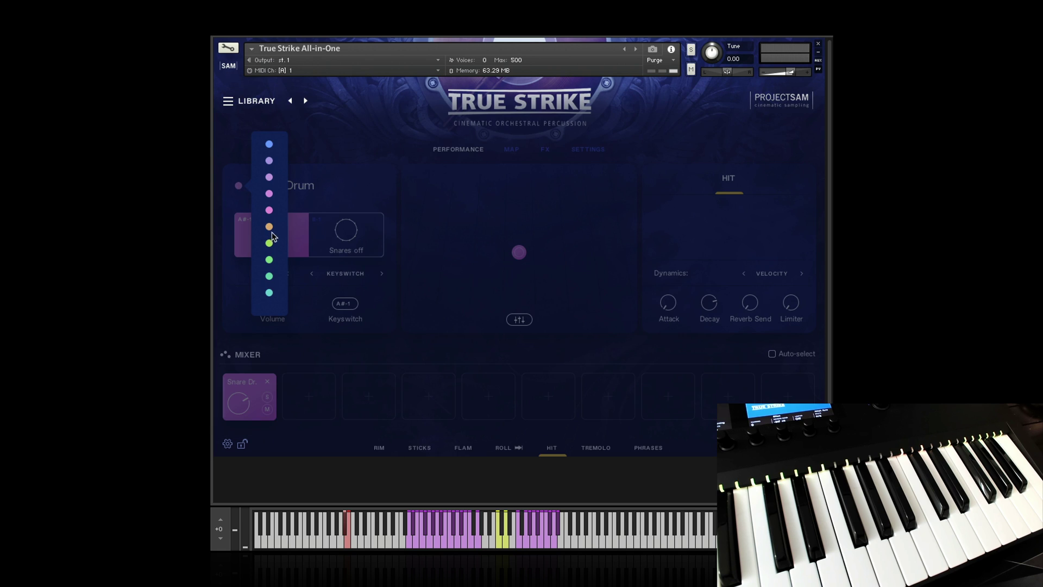
click(269, 242)
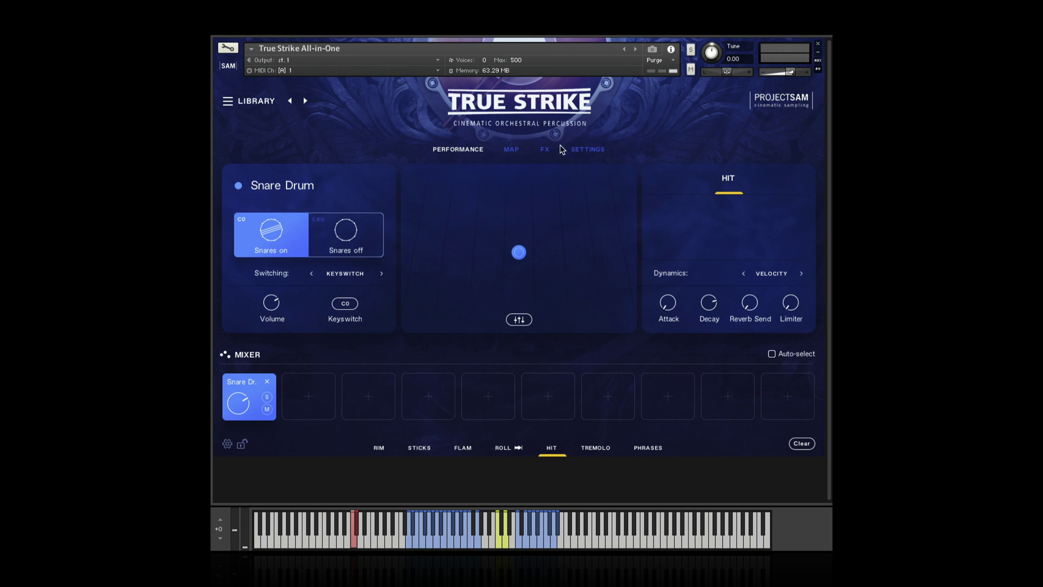
On the Map page, drag the Snare Drum's HIT key zone down to lower keys
click(512, 155)
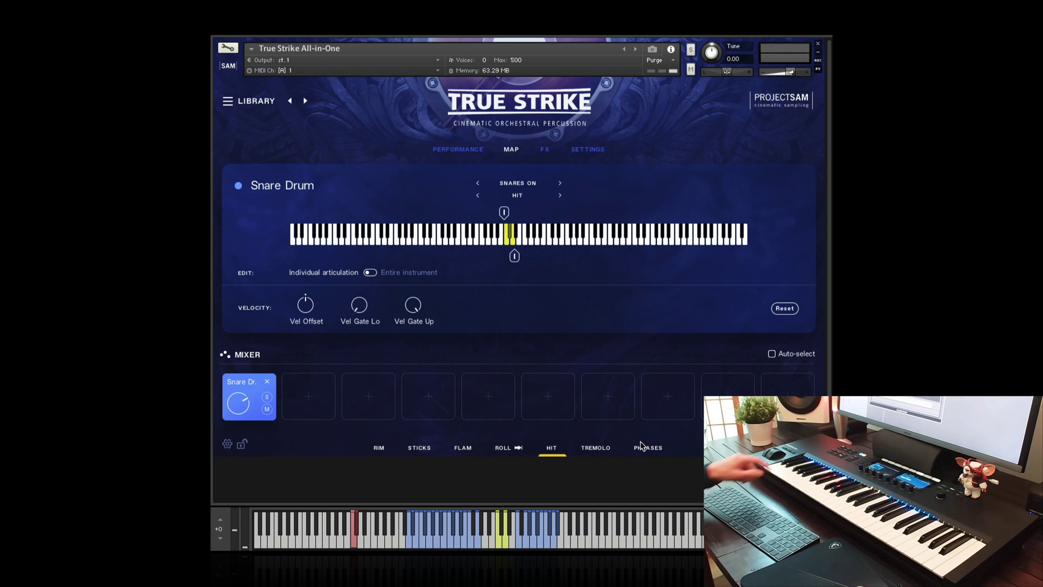
click(394, 448)
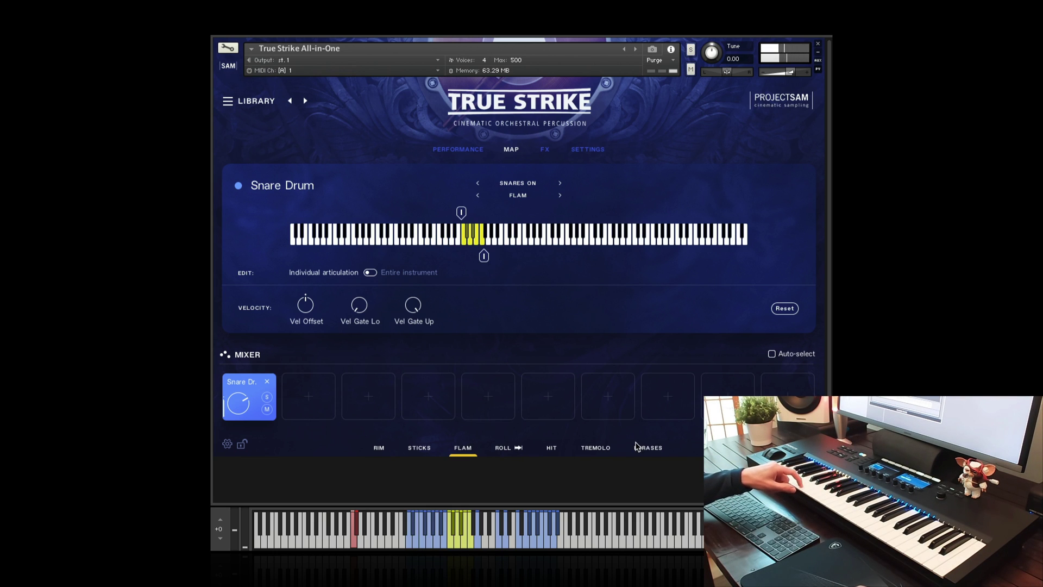
click(552, 447)
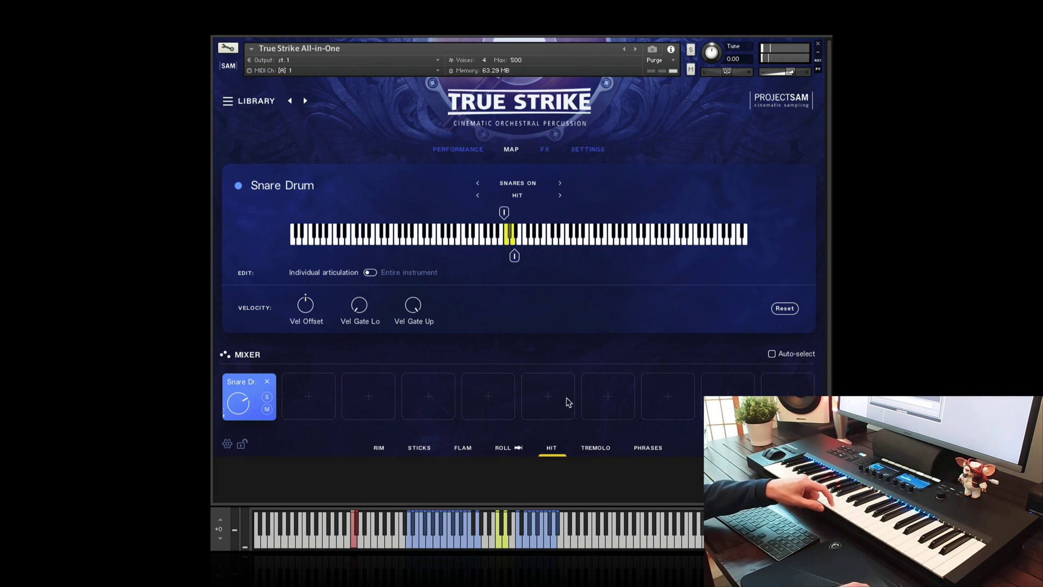
drag(509, 248, 404, 246)
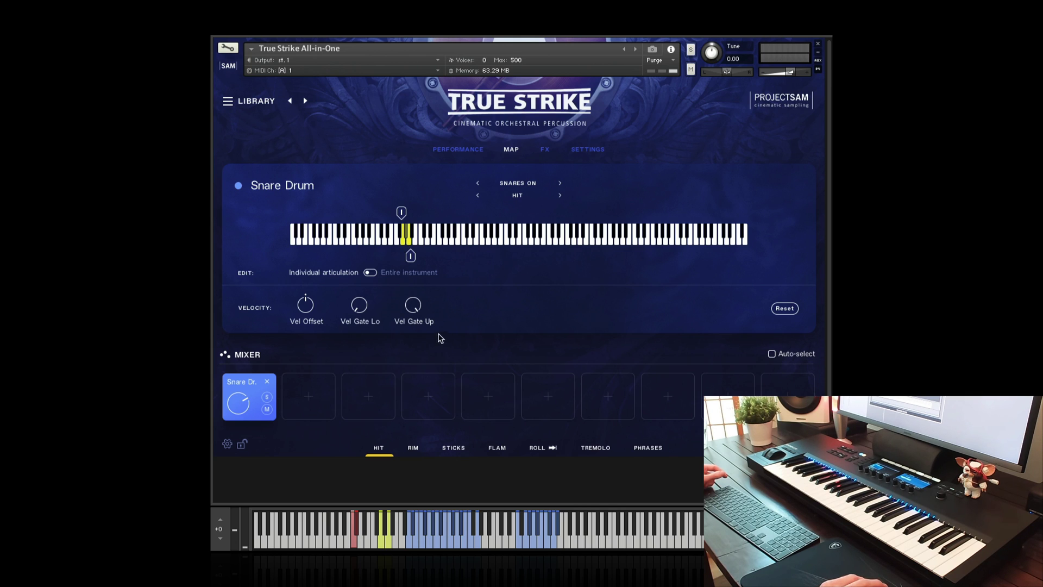
Test the HIT key range, then shrink the RIM articulation to a single key
mouse_move(400, 211)
mouse_down()
mouse_move(411, 211)
mouse_move(400, 212)
mouse_up()
drag(411, 255, 411, 255)
click(413, 447)
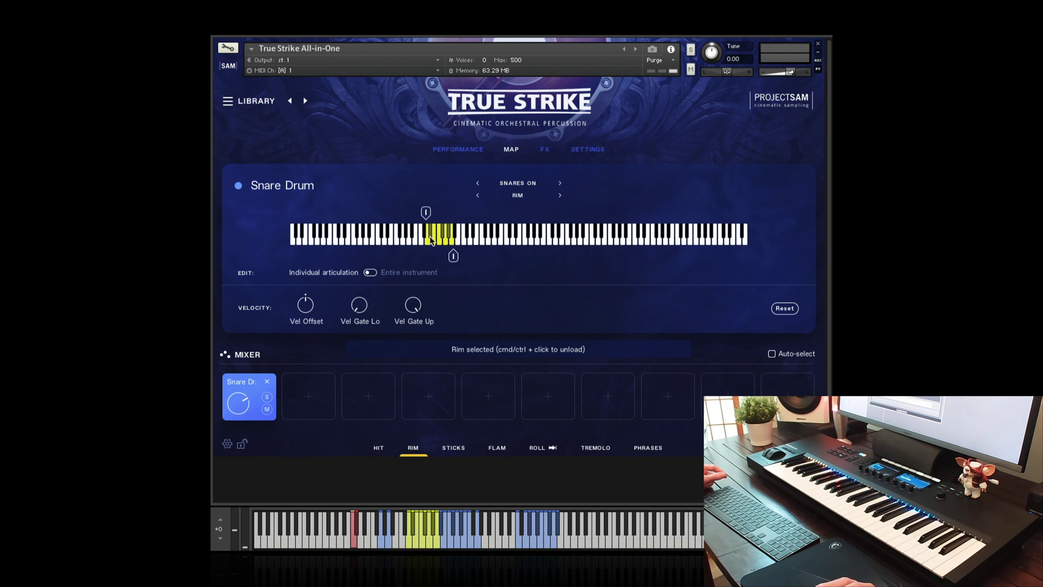
drag(453, 256, 428, 257)
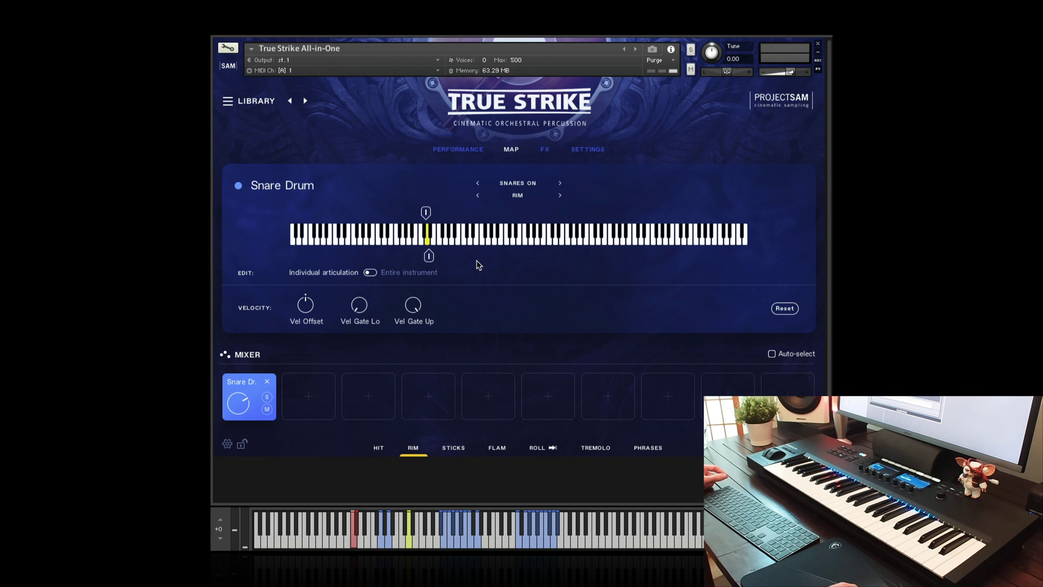
Move the Sticks and Tremolo articulation keys higher up the keyboard
click(460, 452)
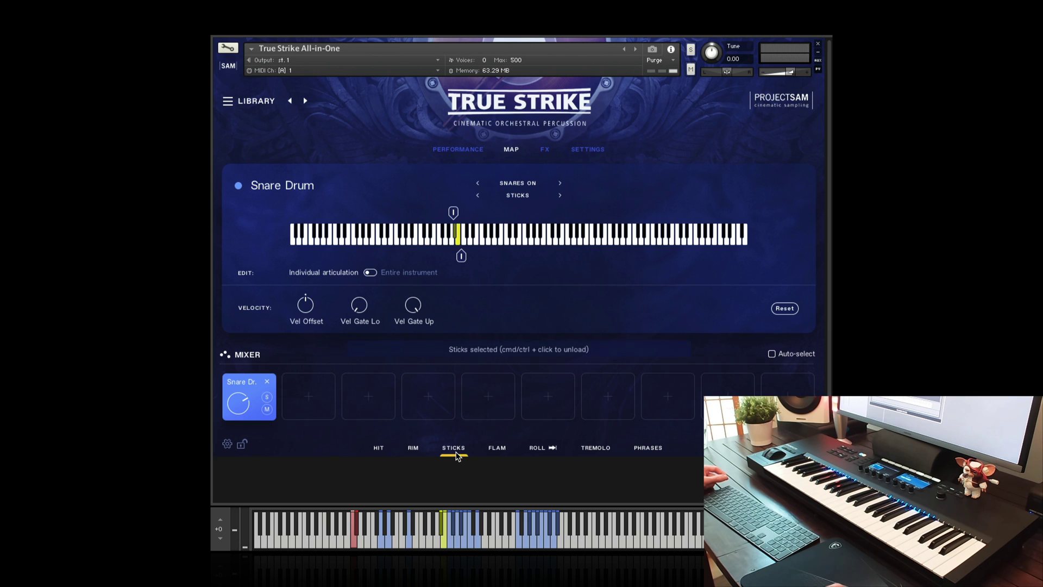
drag(456, 239, 500, 239)
click(595, 445)
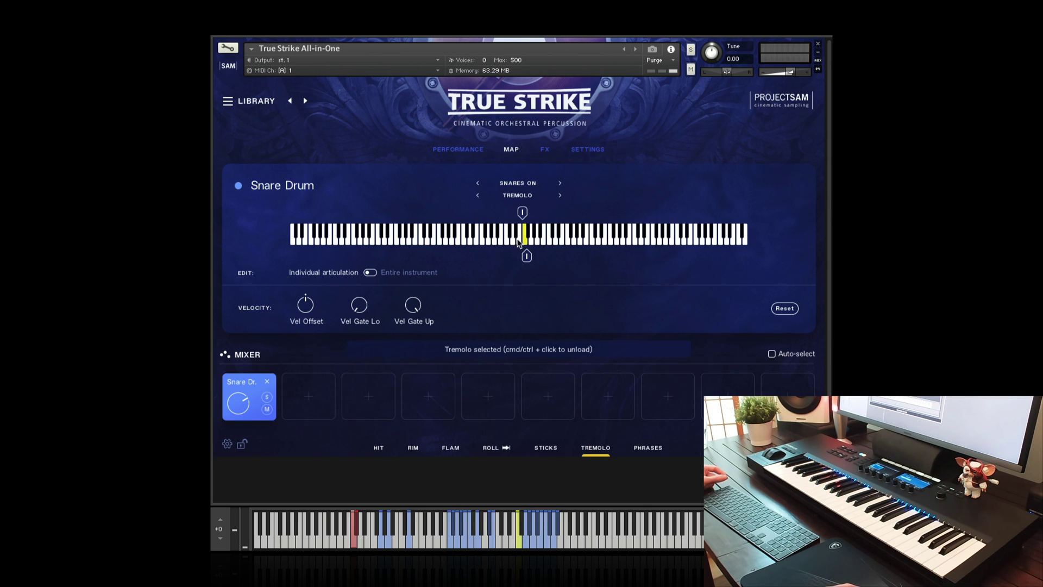
drag(526, 239, 580, 239)
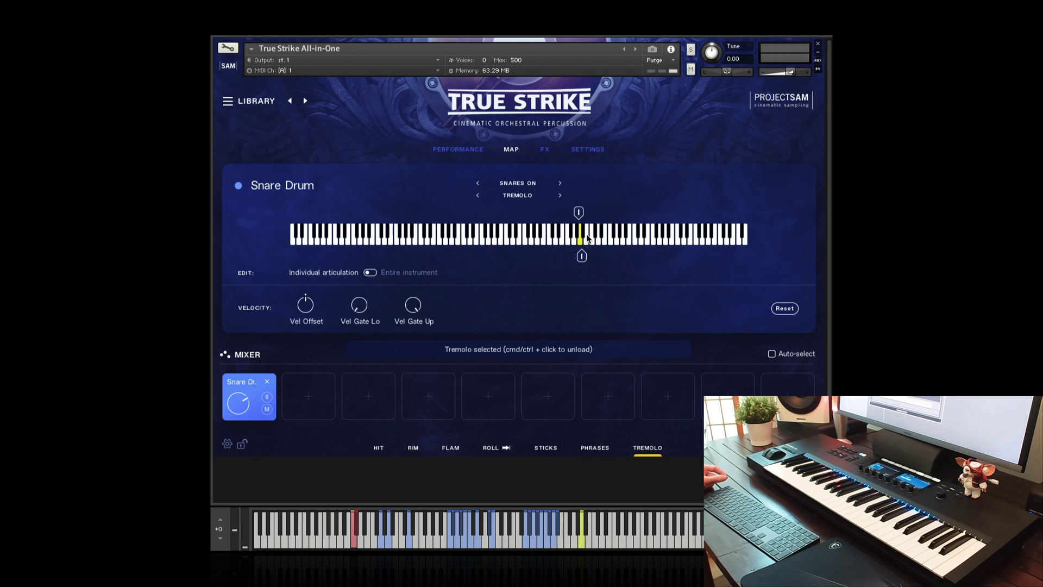
Shift the whole Snare Drum range in Entire instrument mode, then reset the mapping to default
click(371, 274)
mouse_move(444, 242)
mouse_down()
mouse_move(509, 239)
mouse_move(405, 234)
mouse_move(518, 235)
mouse_move(454, 236)
mouse_up()
click(370, 273)
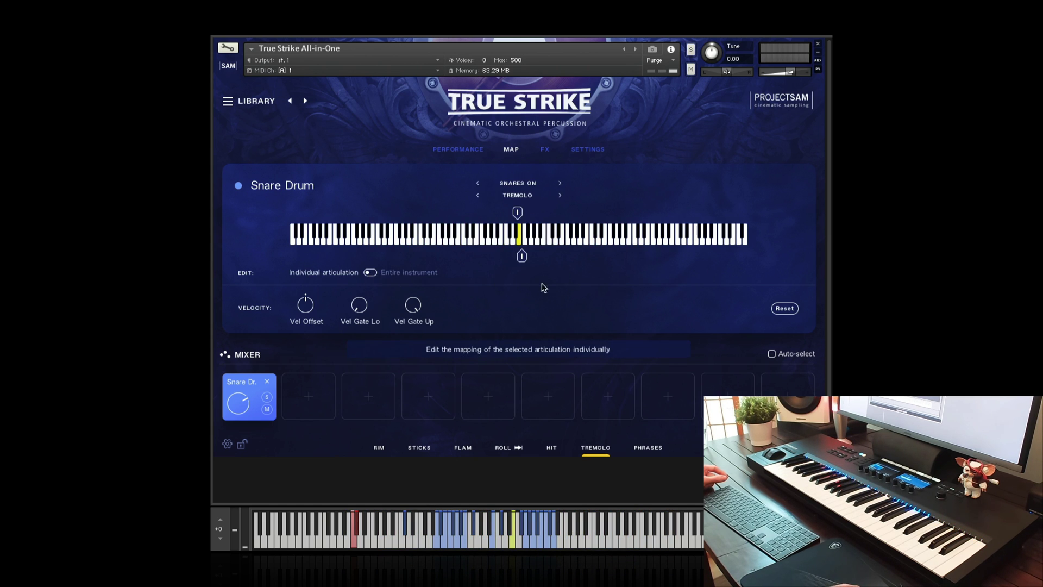
click(785, 309)
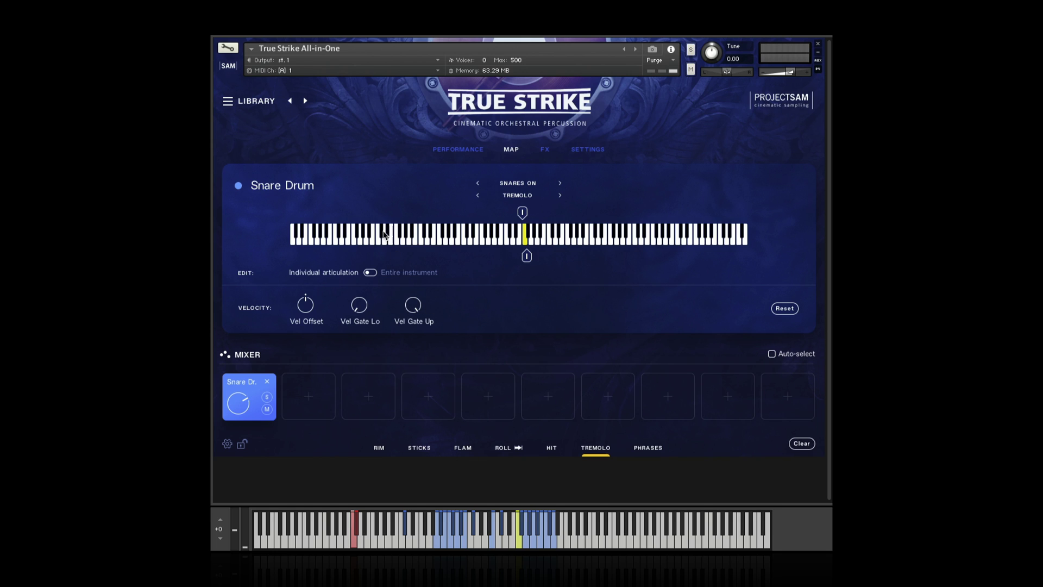
Load the Big & Bold kit from the library's Kits list
click(228, 102)
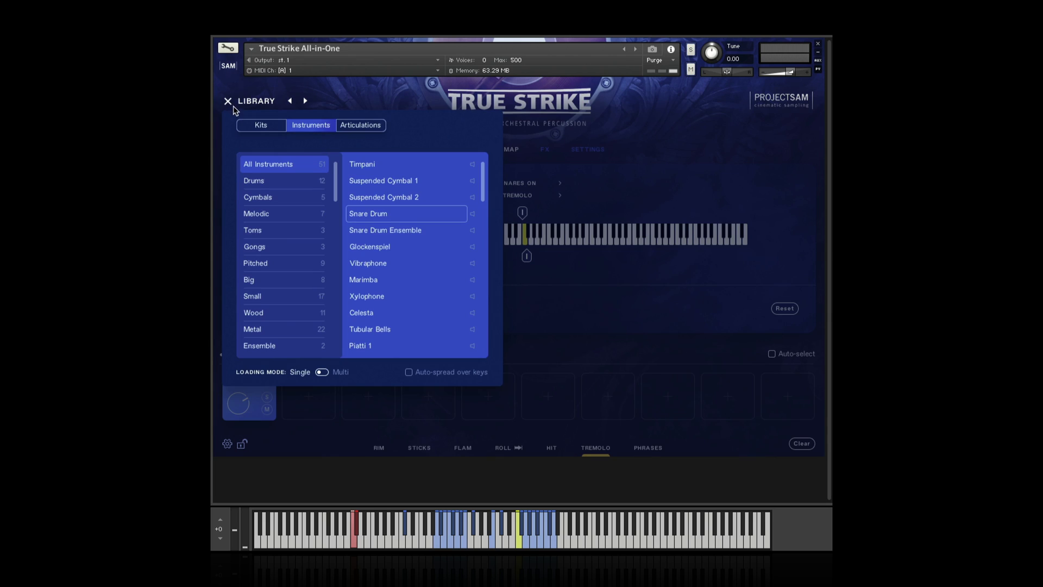
click(262, 127)
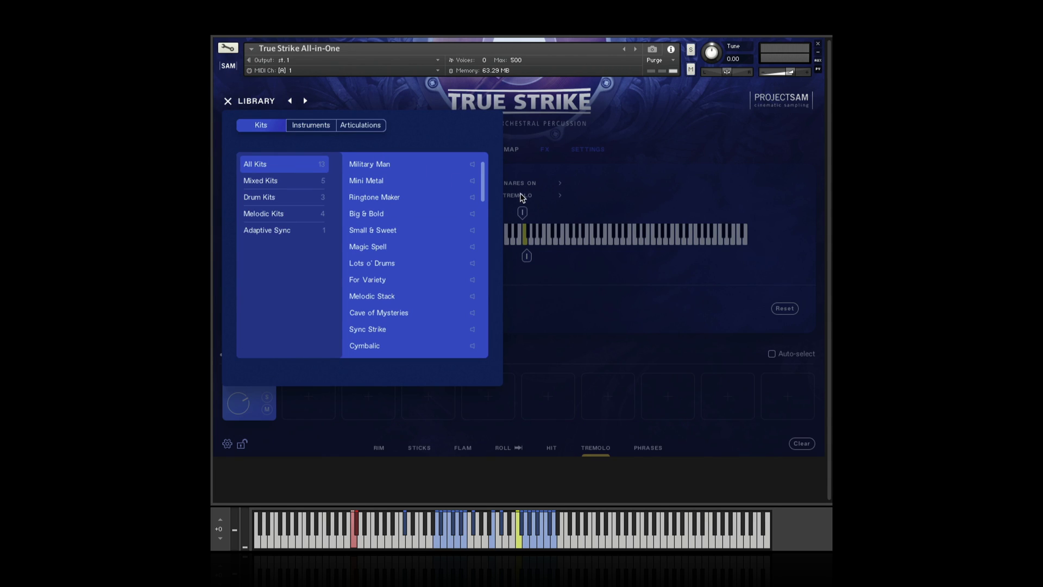
click(399, 214)
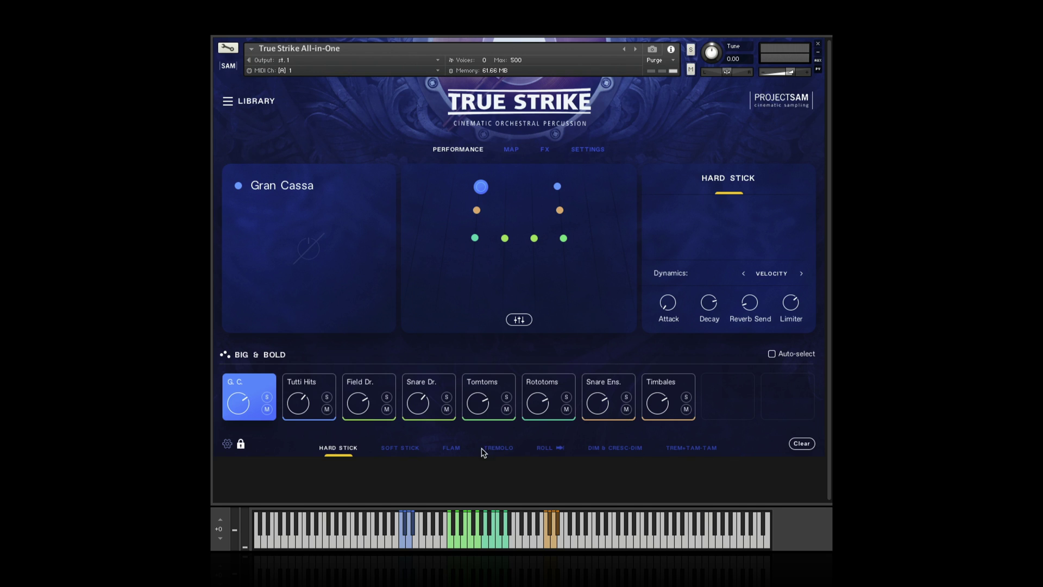
Review key maps for Tutti Hits, Field Drum, Snare Drum, Tomtoms, Rototoms, Snare Ensemble and Timbales
click(303, 384)
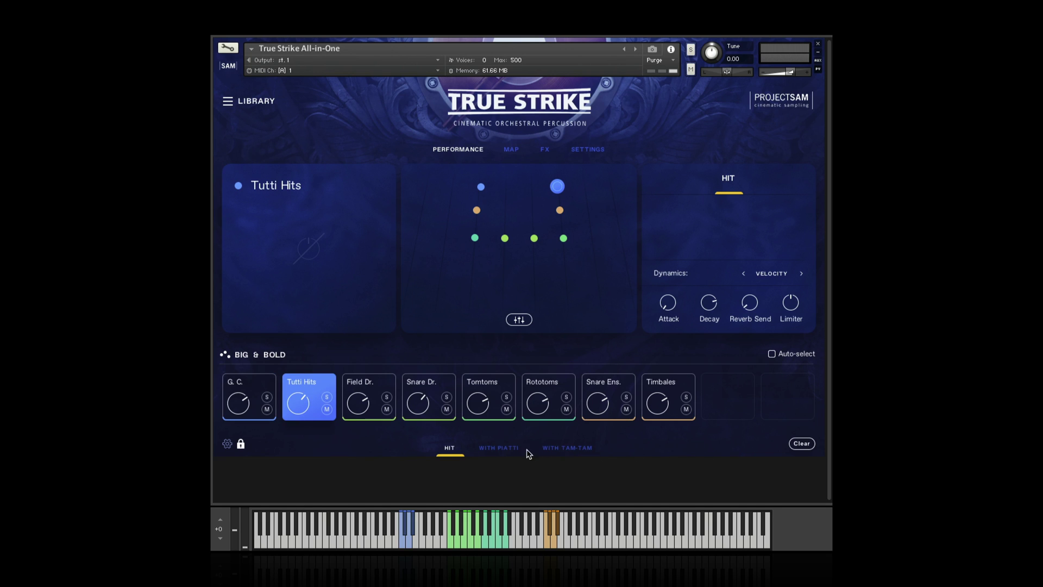
click(365, 381)
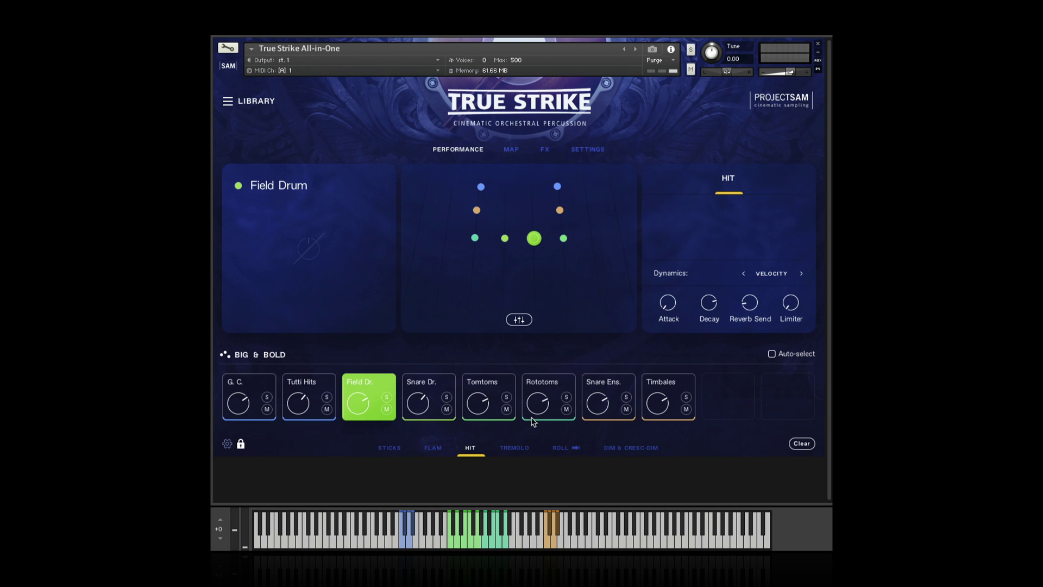
click(512, 150)
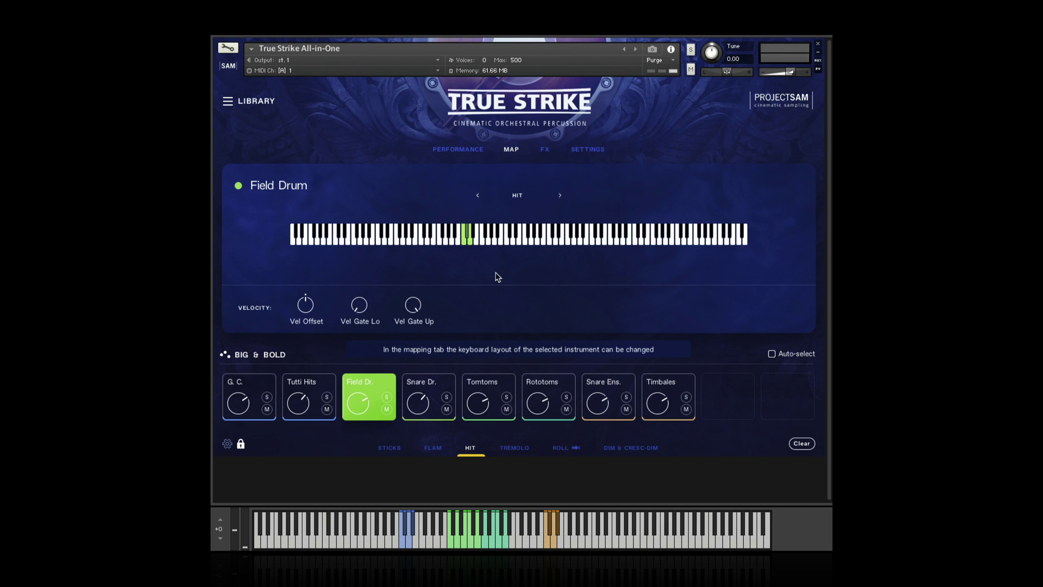
click(436, 385)
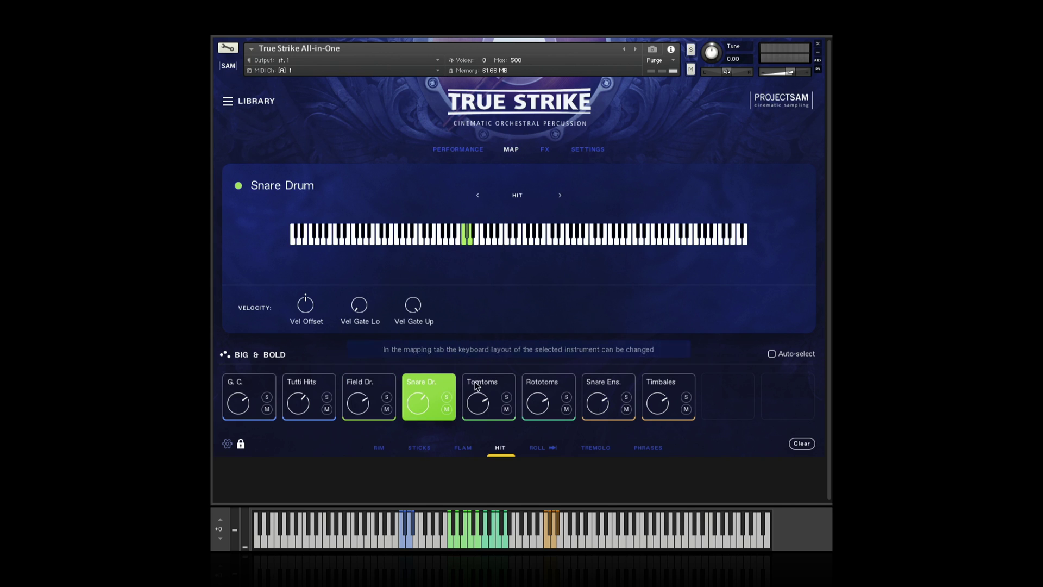
click(491, 387)
click(540, 387)
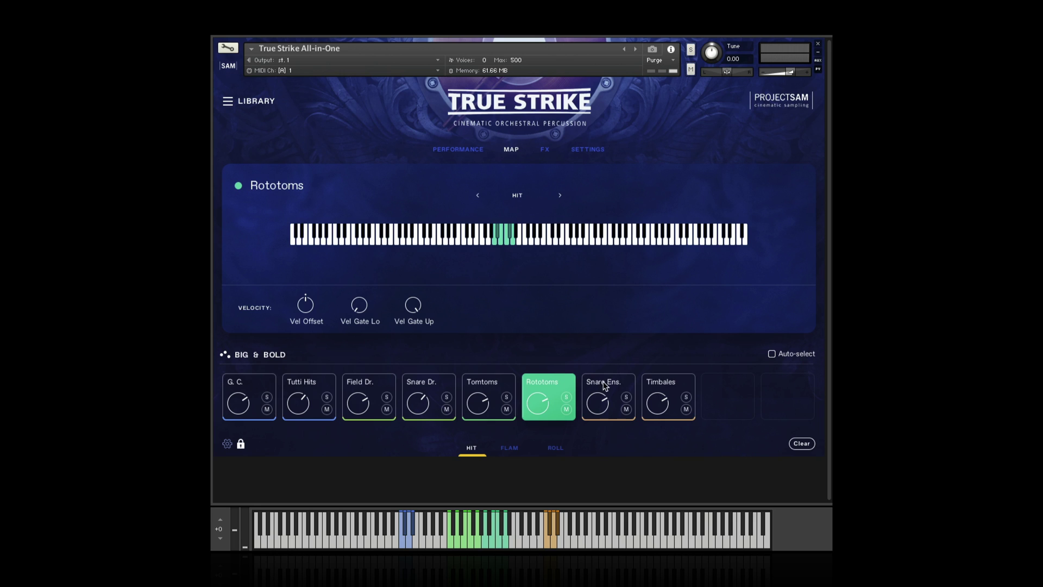
click(604, 386)
click(661, 386)
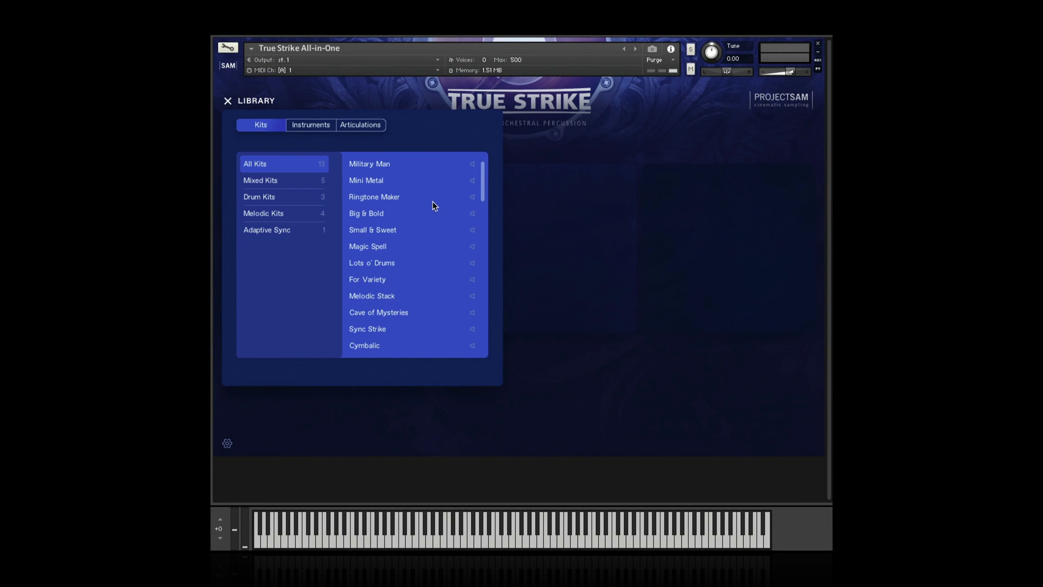
Load Ringtone Maker and give the Marimba saturation and more delay feedback
click(432, 201)
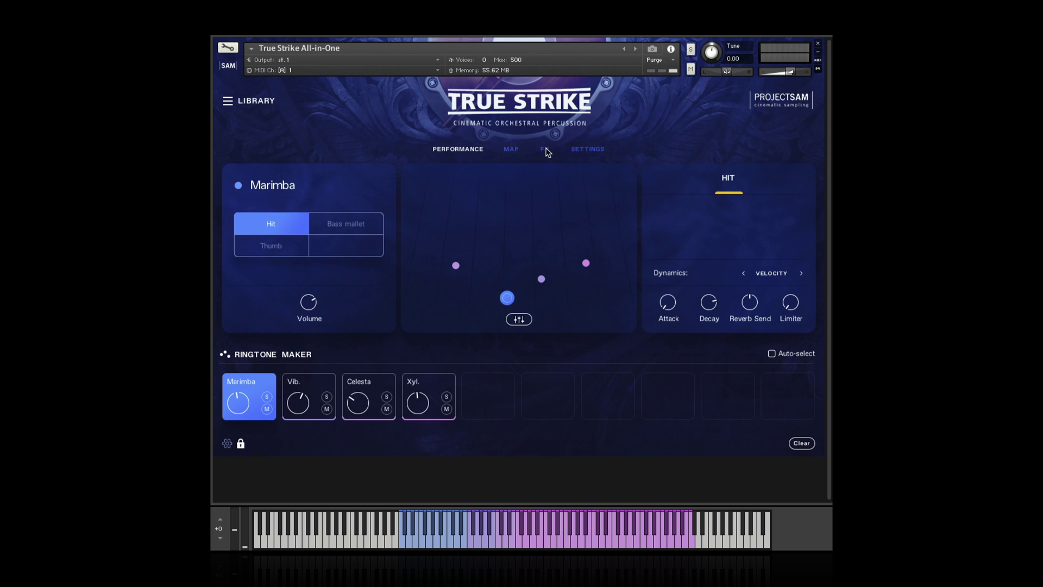
click(545, 149)
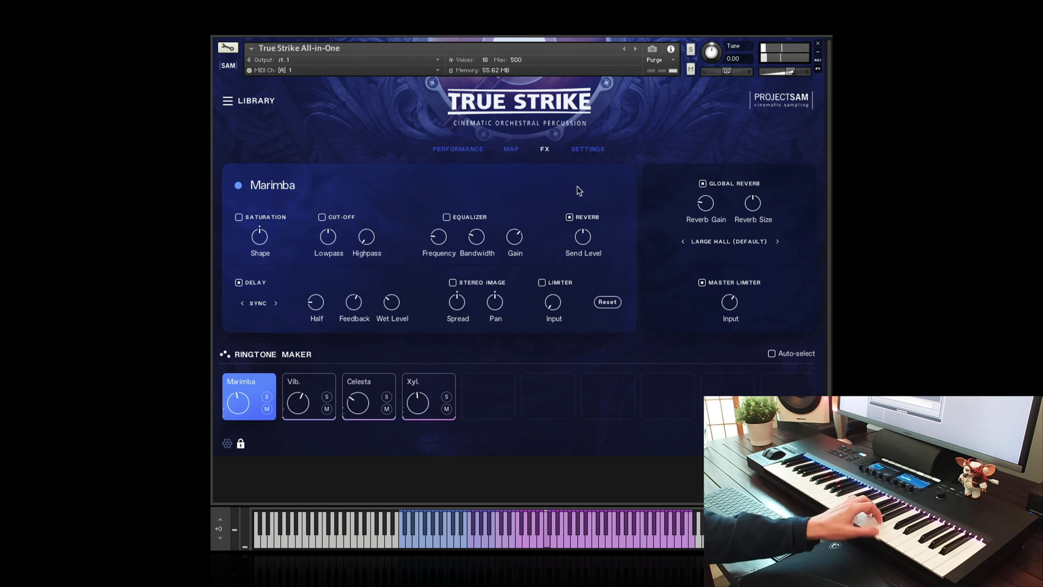
drag(268, 242, 260, 233)
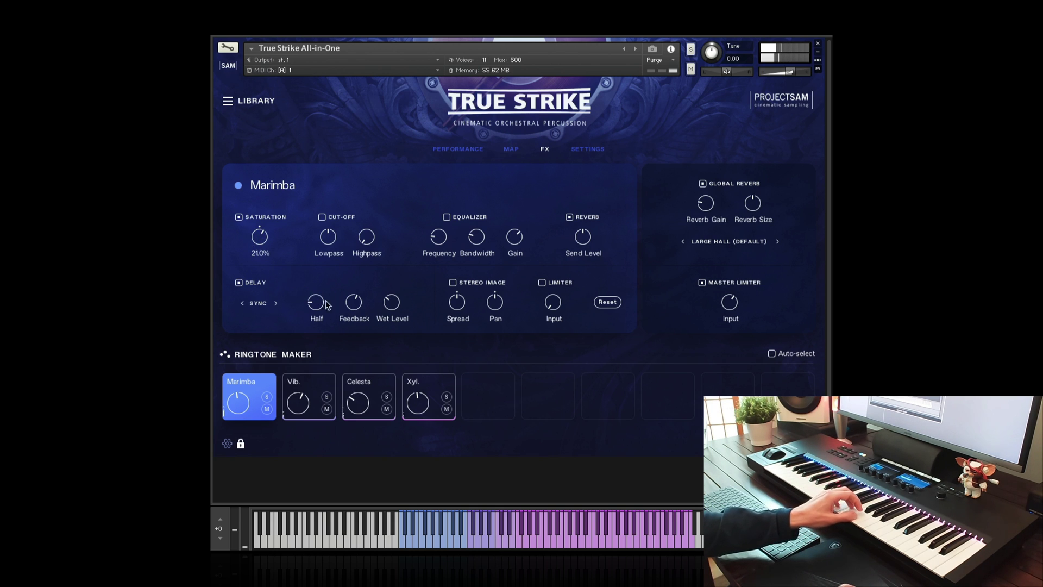
drag(355, 303, 357, 301)
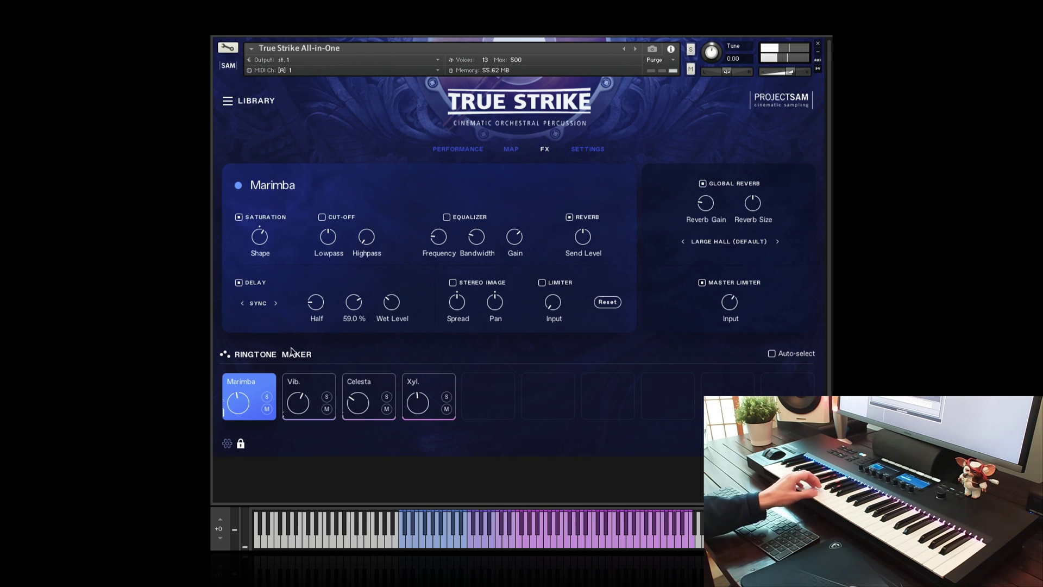
Raise the Vibraphone's reverb send level to 6.2 dB
click(299, 384)
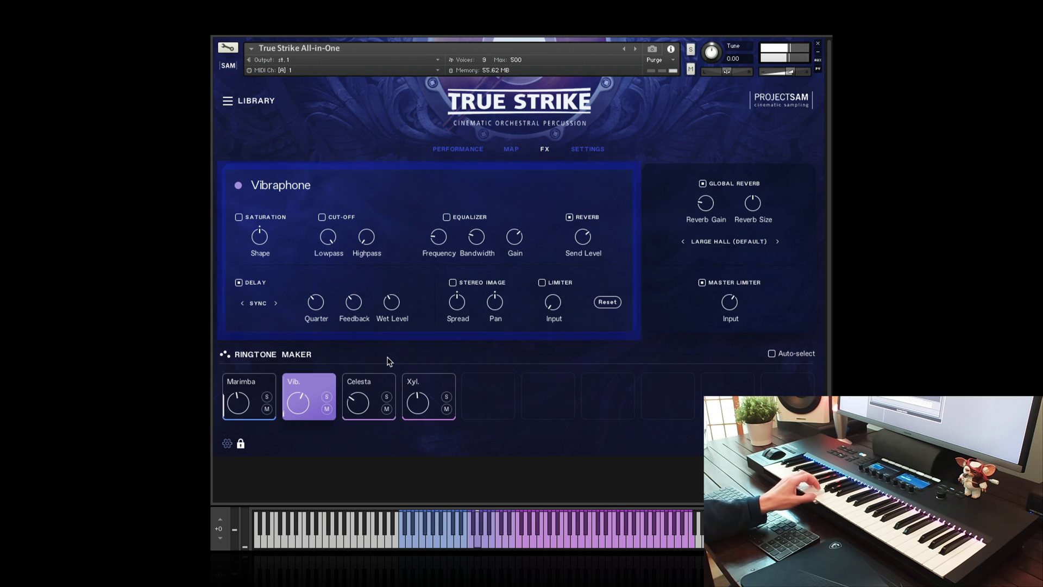
drag(582, 240, 586, 234)
click(586, 234)
click(586, 234)
Boost global reverb gain, switch reverb to Cathedral, and set Celesta's send to 12 dB
click(379, 387)
click(708, 206)
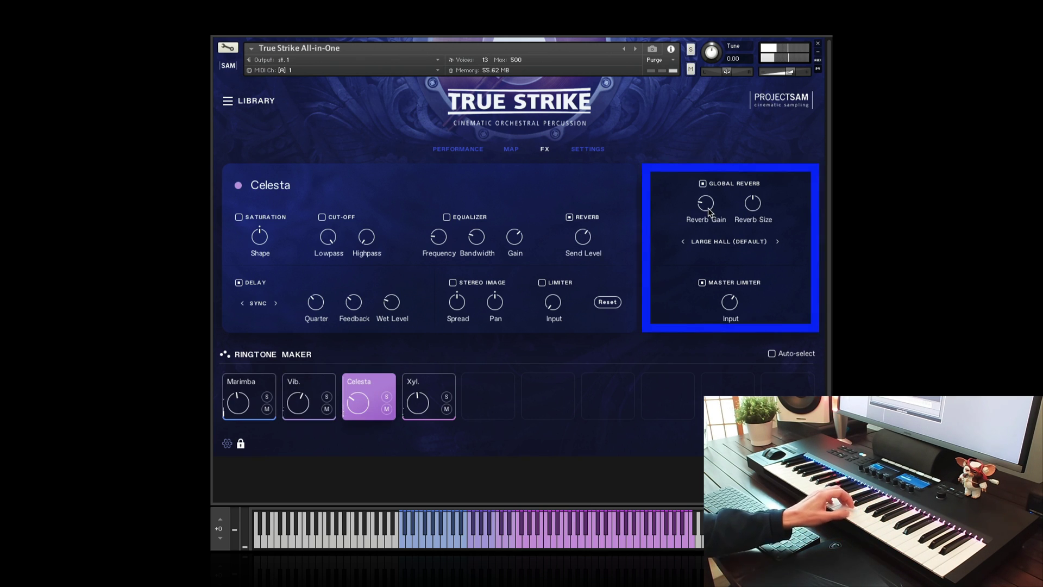
drag(709, 210, 712, 202)
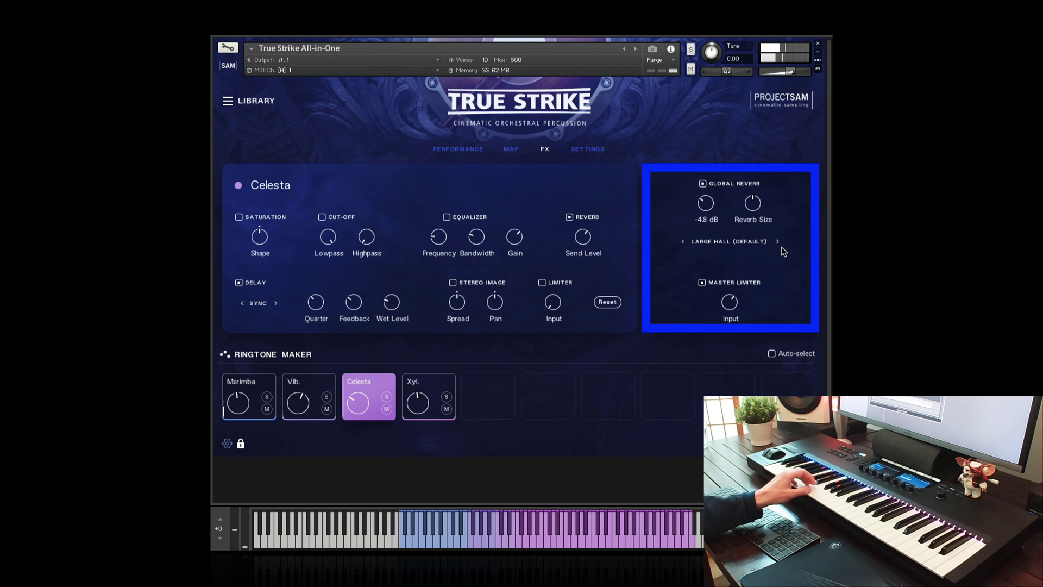
click(778, 242)
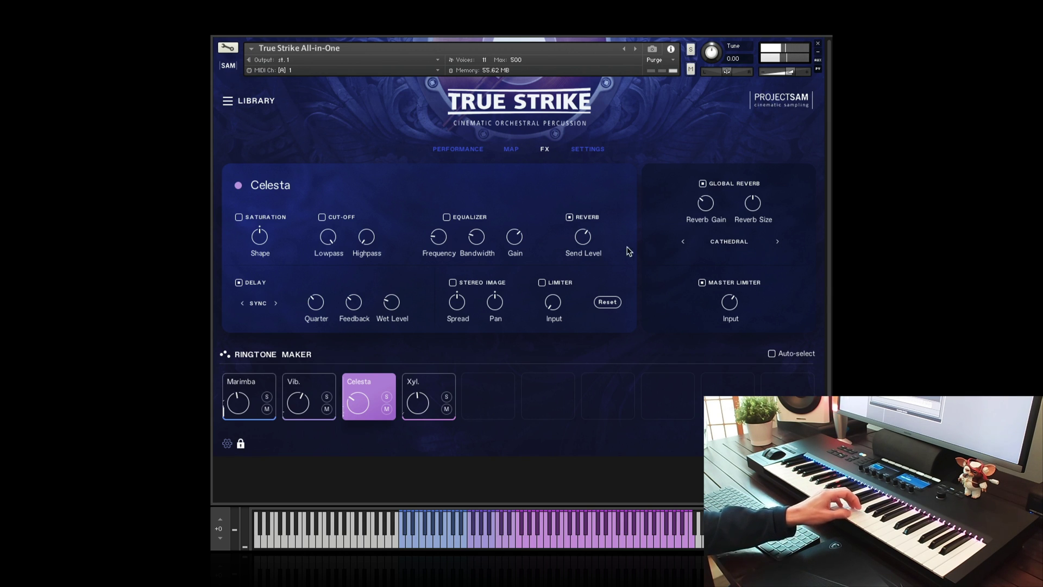
drag(585, 245, 586, 239)
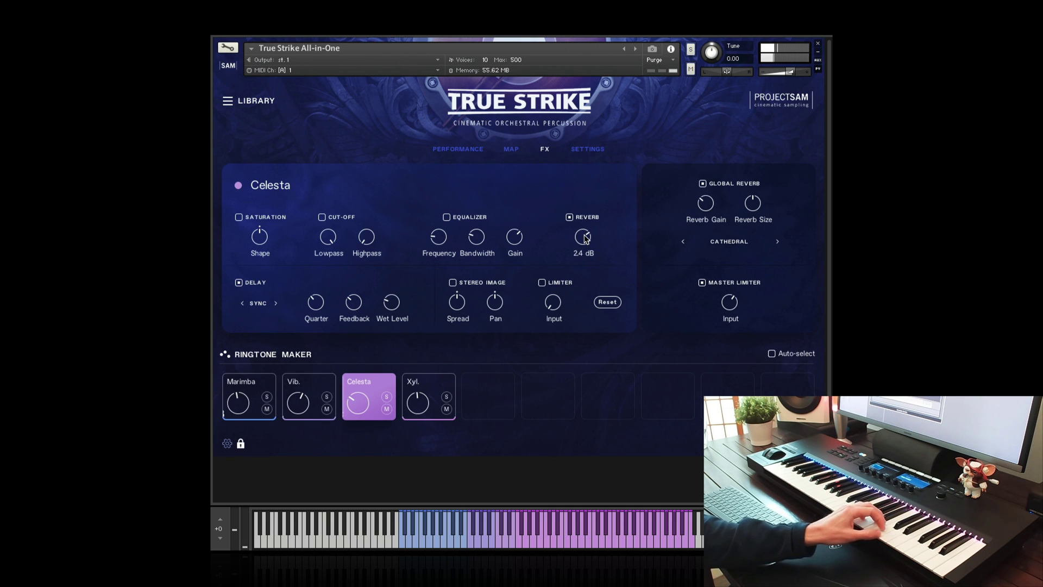
Disable round robin for the Marimba on the Settings page
click(585, 151)
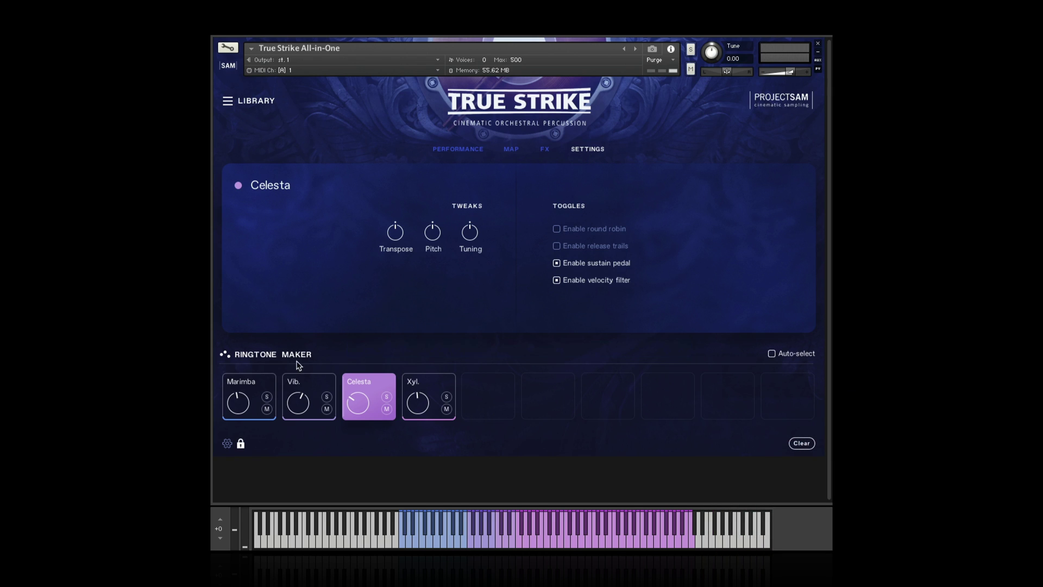
click(242, 380)
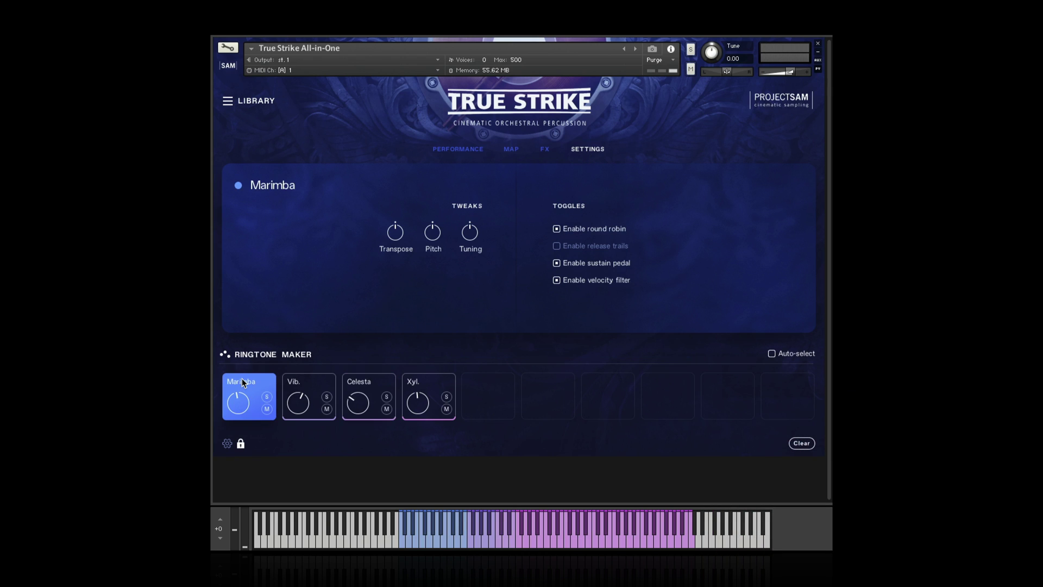
click(556, 229)
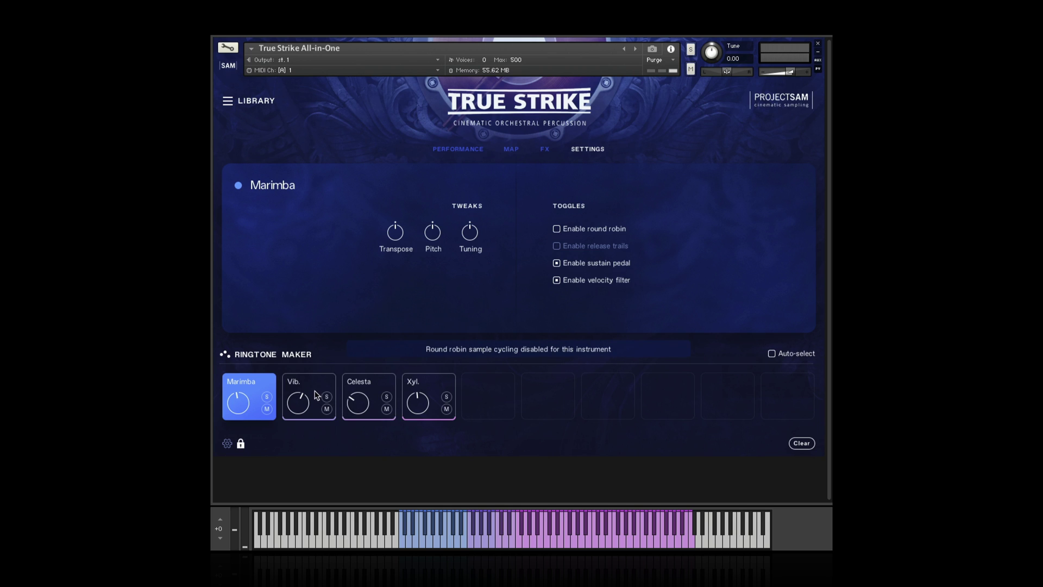
Disable release trails and the sustain pedal for the Vibraphone
click(312, 388)
click(556, 246)
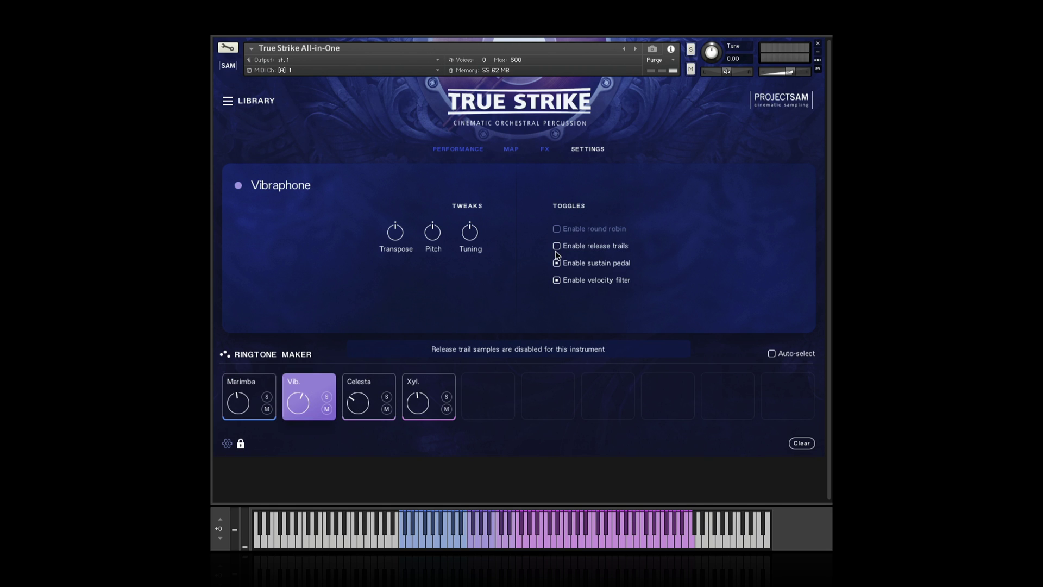
click(557, 263)
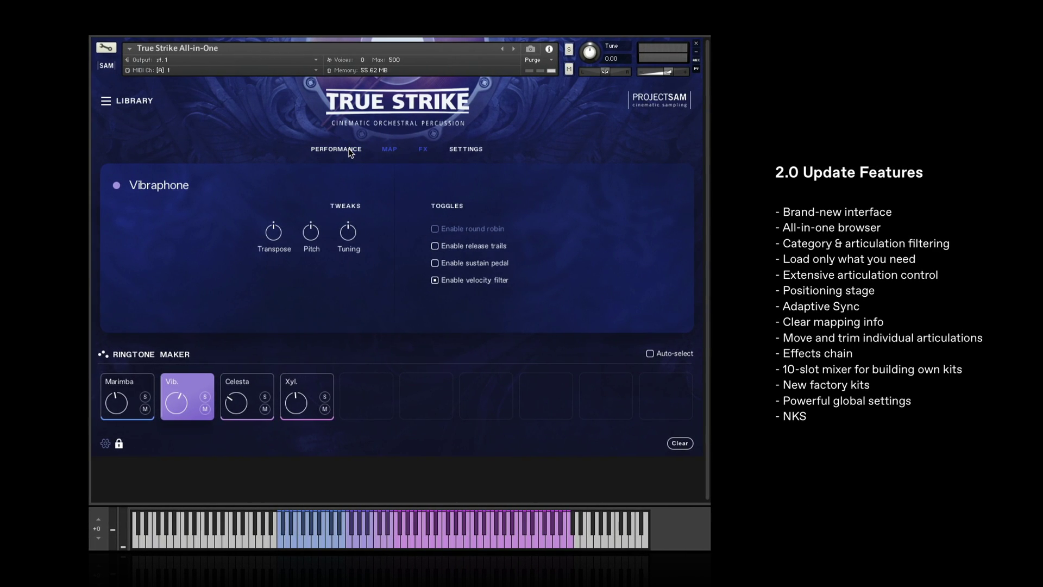
Browse the Vibraphone's Map and FX pages, then show the Marimba's Performance page
click(350, 150)
click(389, 150)
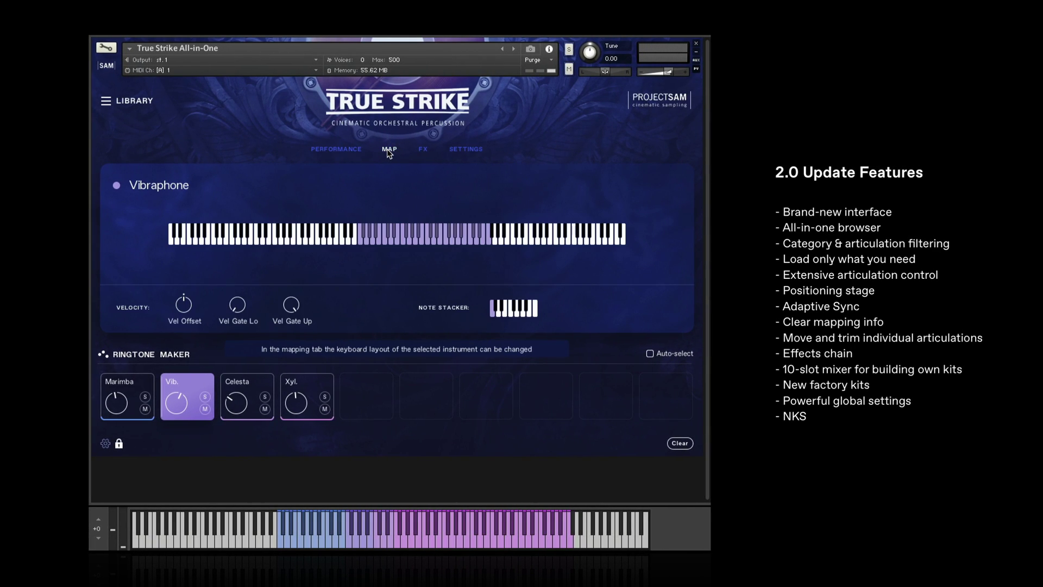
click(423, 152)
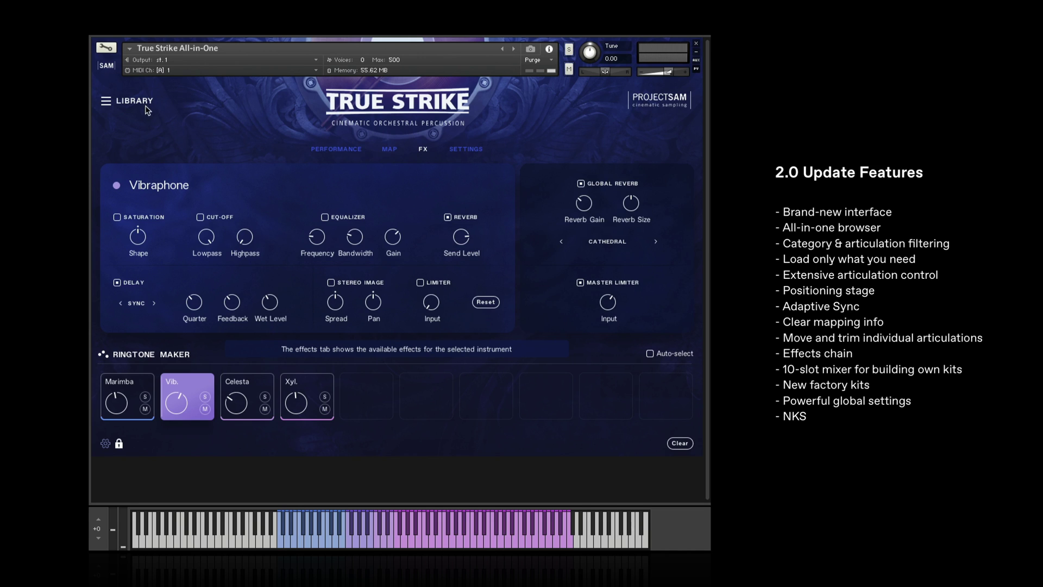
click(128, 103)
click(126, 104)
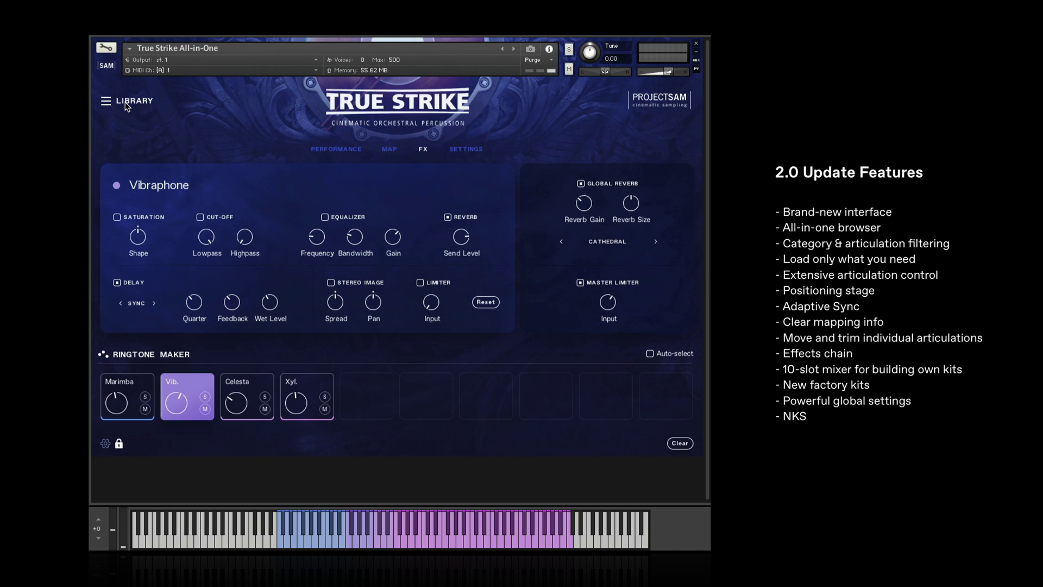
click(125, 386)
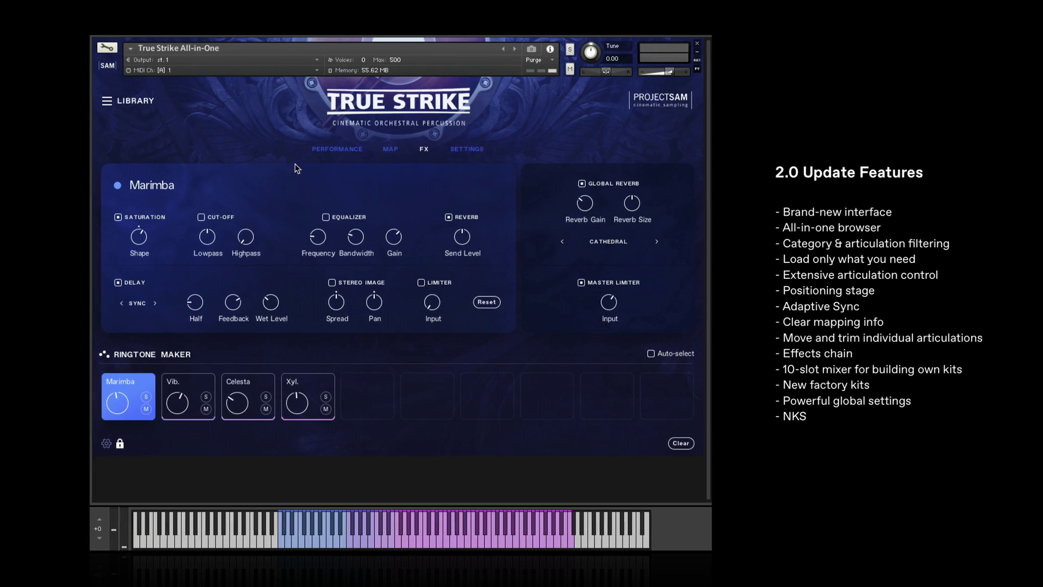
click(336, 149)
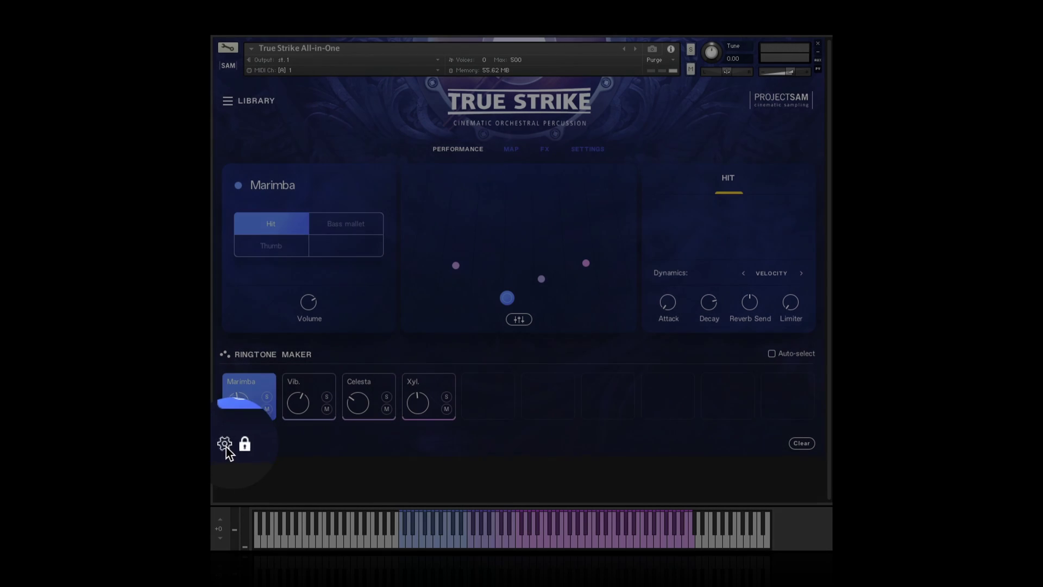
Set keyswitches to A#-1 and D#6 in global settings; toggle Adaptive Sync pre-loading off and on
click(226, 444)
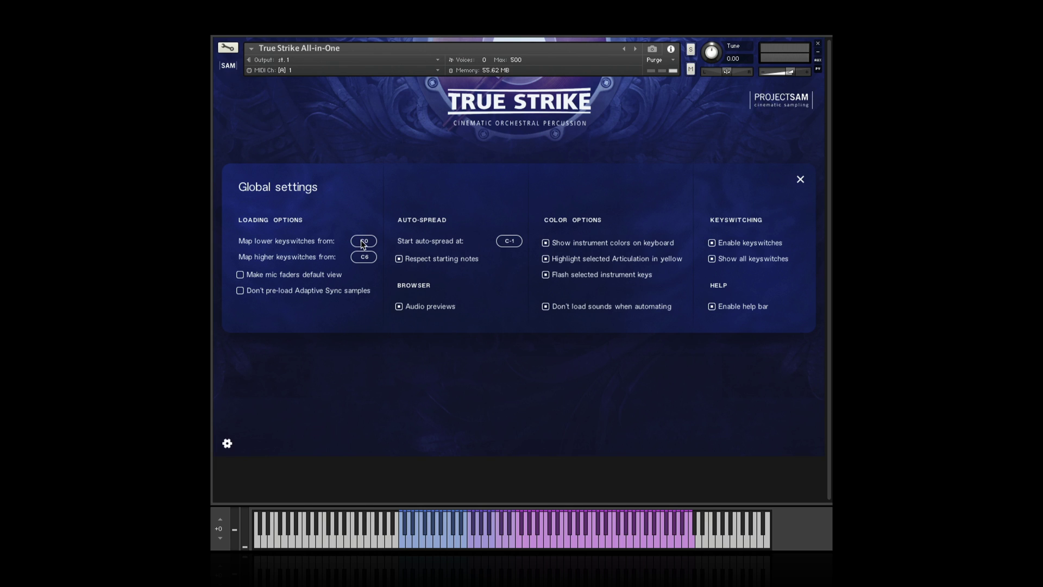
scroll(360, 240, down, 2)
scroll(368, 259, up, 3)
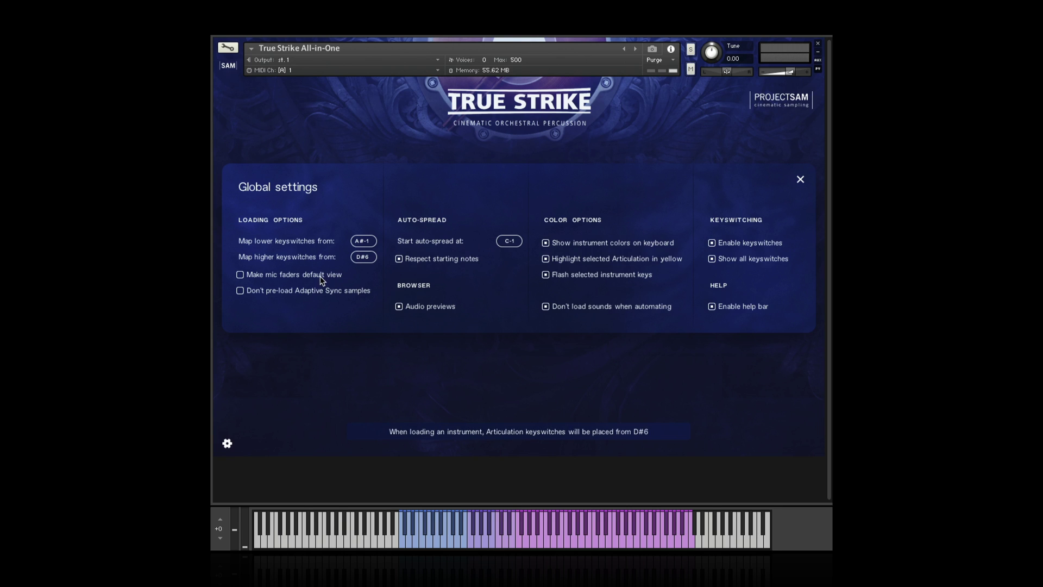
click(239, 292)
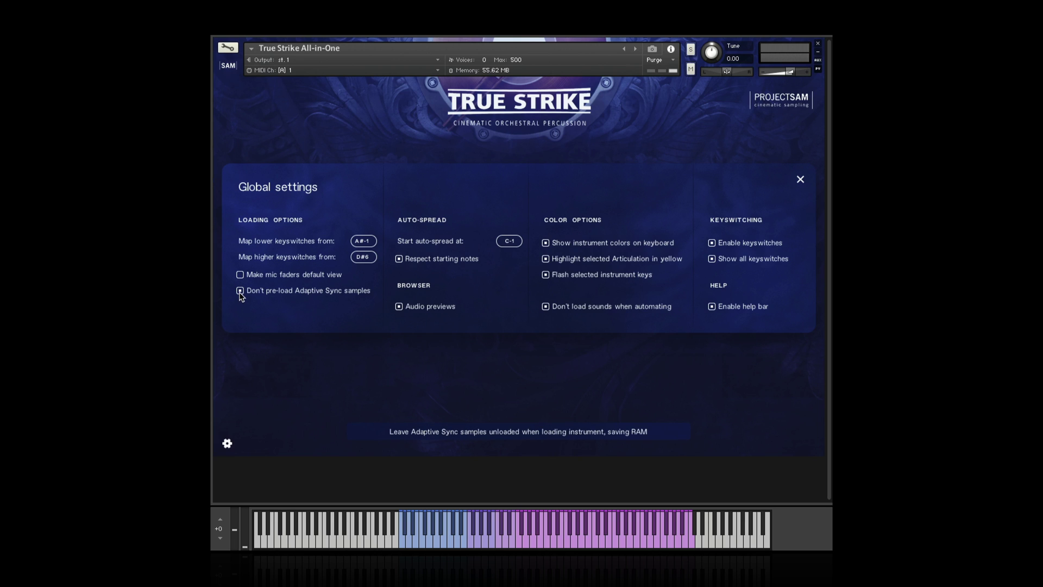
click(240, 292)
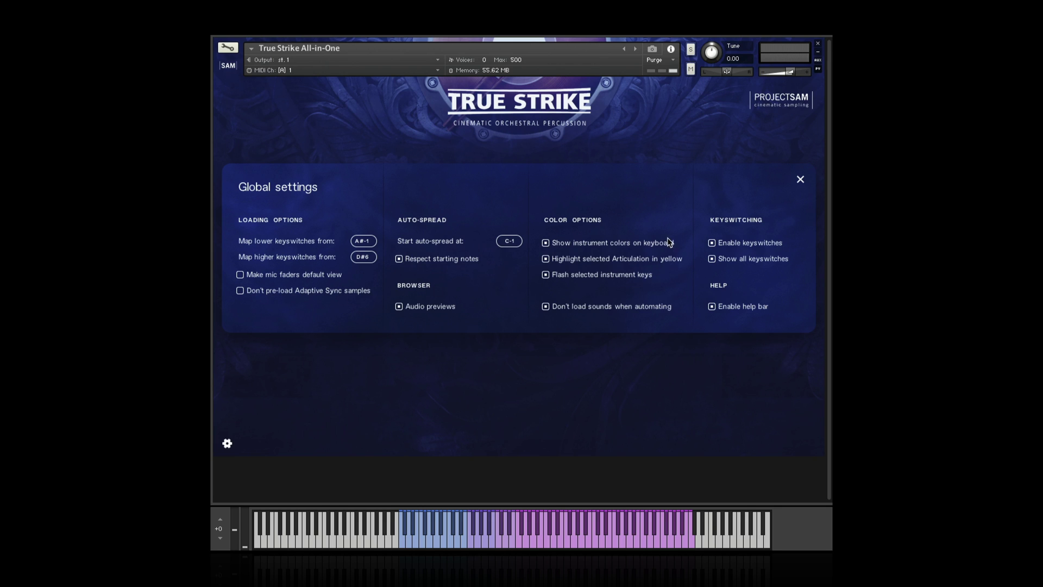
Toggle keyboard colors, articulation highlighting, key flashing and help bar off and back on
click(546, 243)
click(546, 259)
click(546, 275)
click(546, 275)
click(546, 259)
click(546, 244)
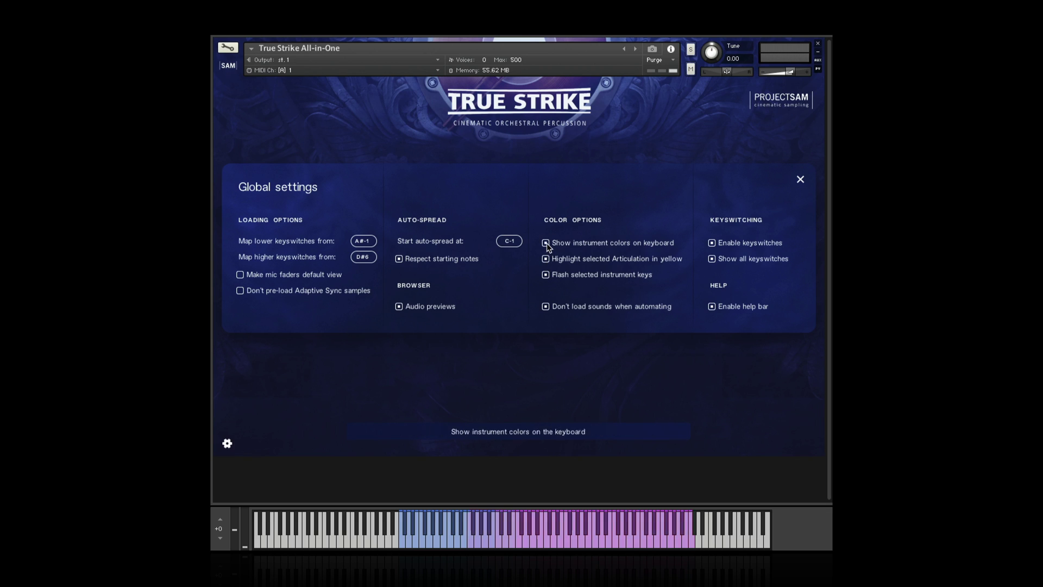
click(712, 308)
click(712, 308)
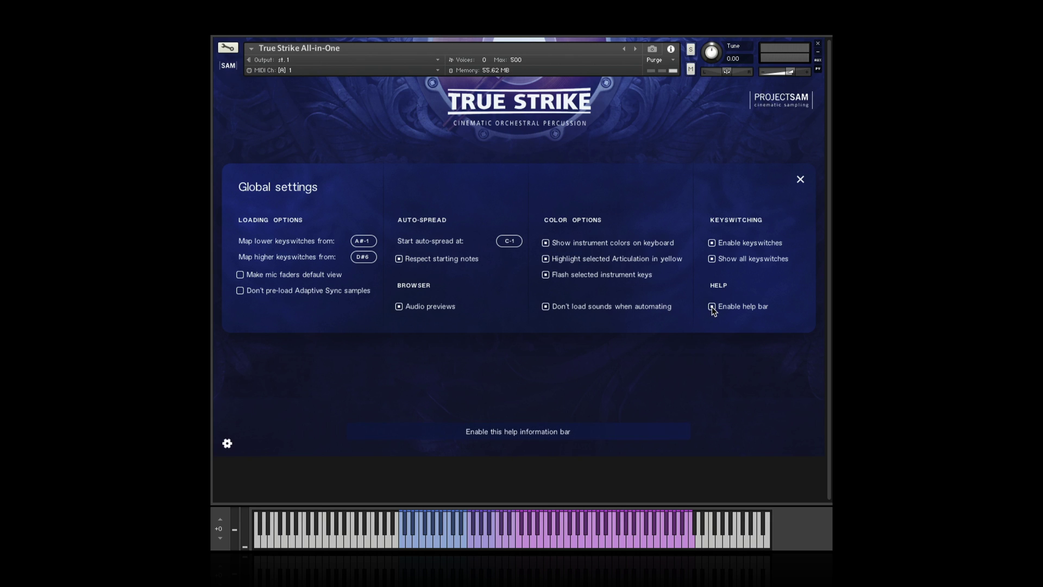
click(712, 307)
click(712, 308)
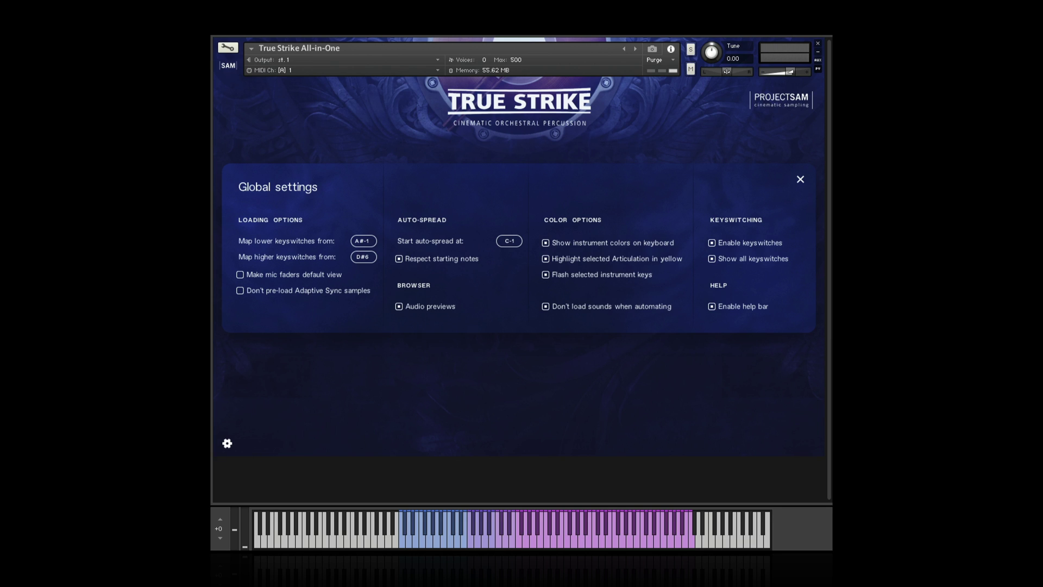
Close global settings and toggle the instruments, articulations and mapping lock off and on
click(226, 444)
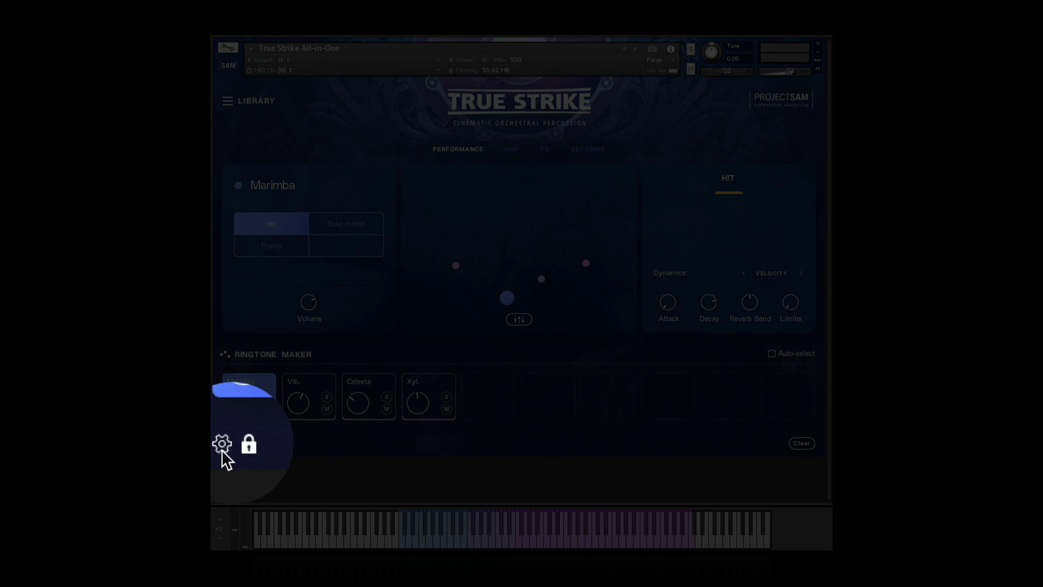
click(242, 444)
click(242, 445)
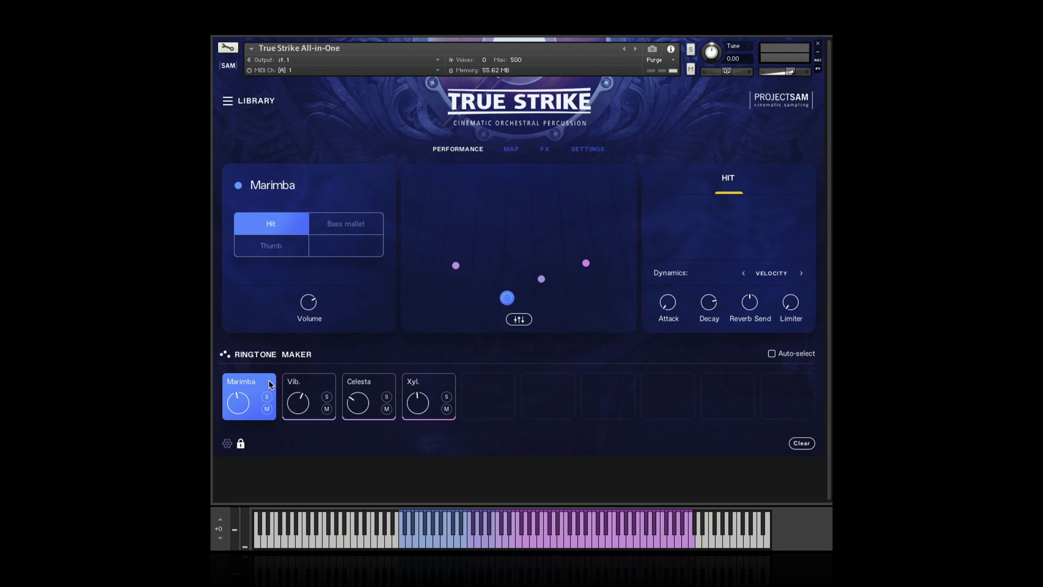
Show the Celesta's Map page and lock it, confirming the mapping can't be edited
click(241, 444)
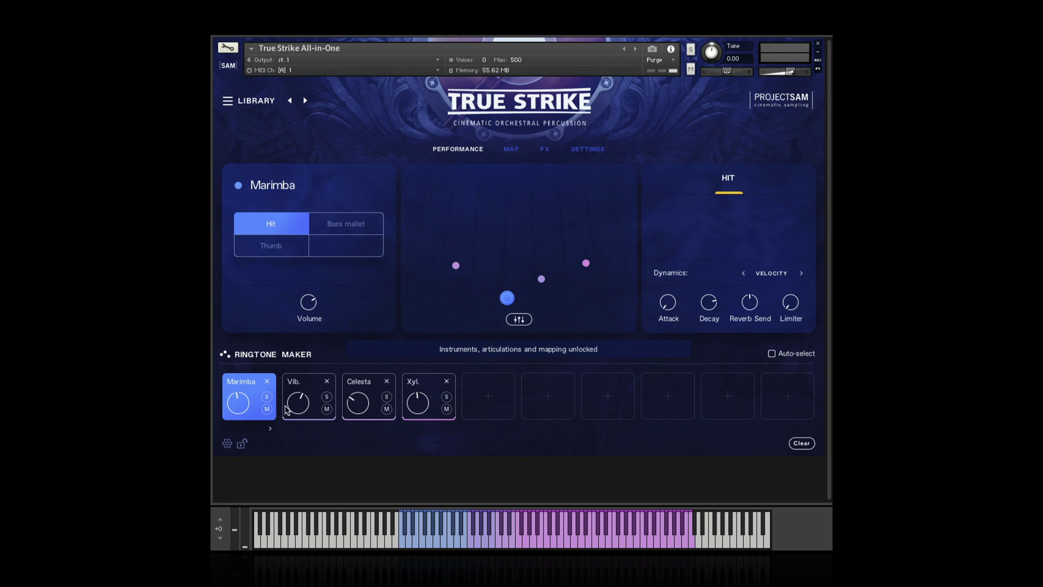
click(304, 384)
click(361, 384)
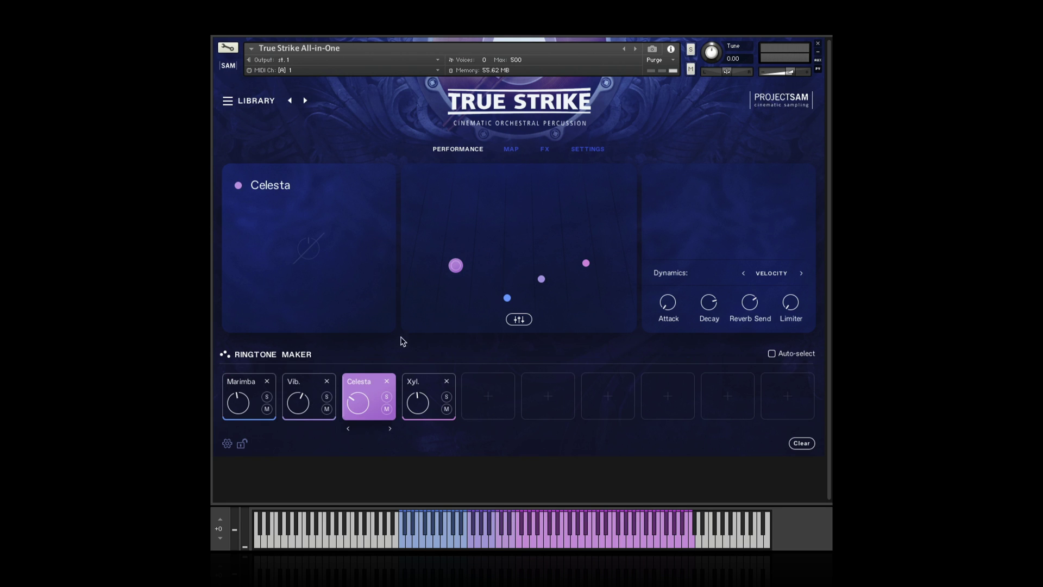
click(512, 150)
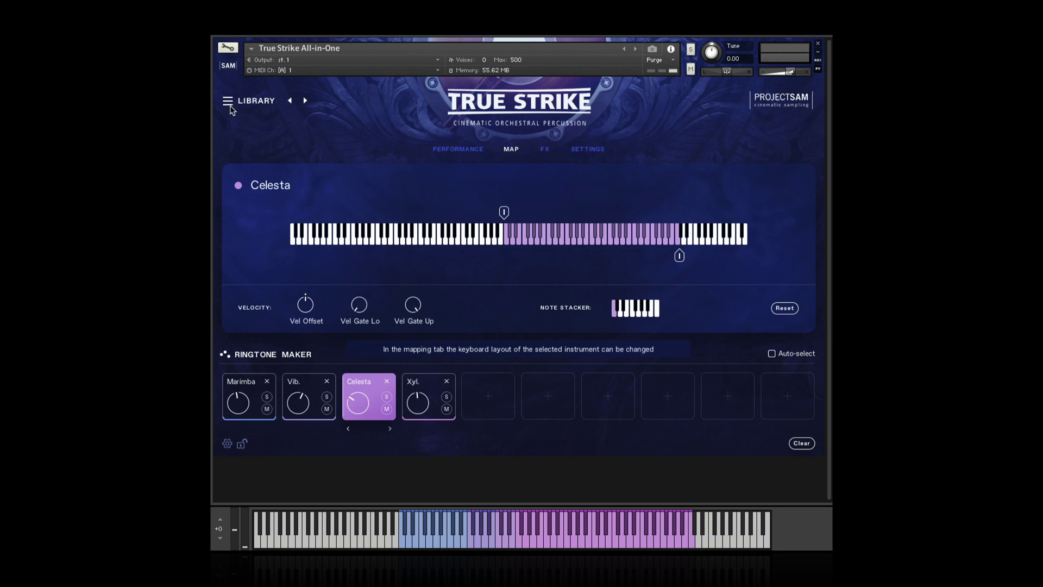
click(241, 443)
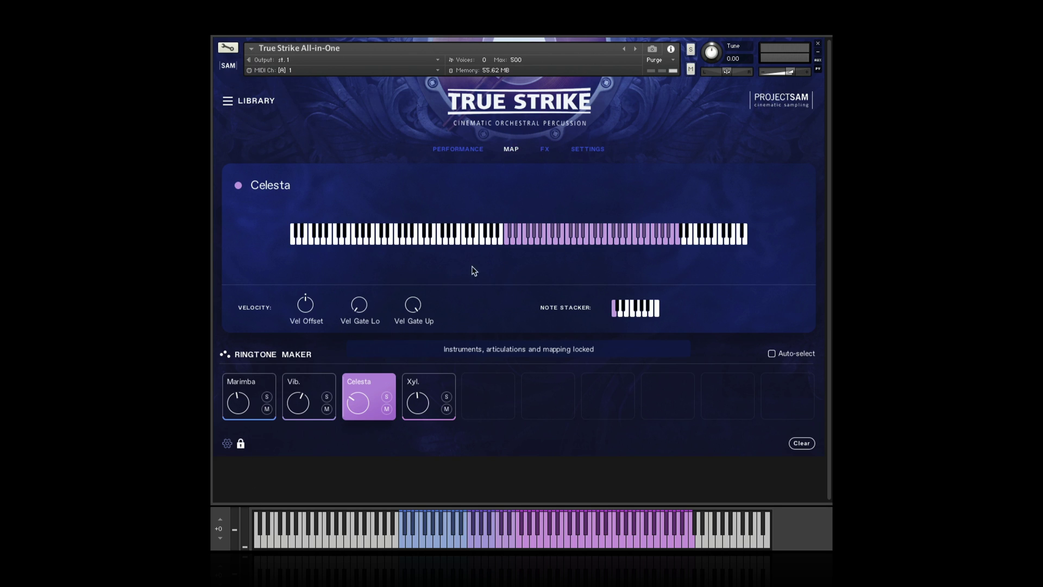
click(575, 234)
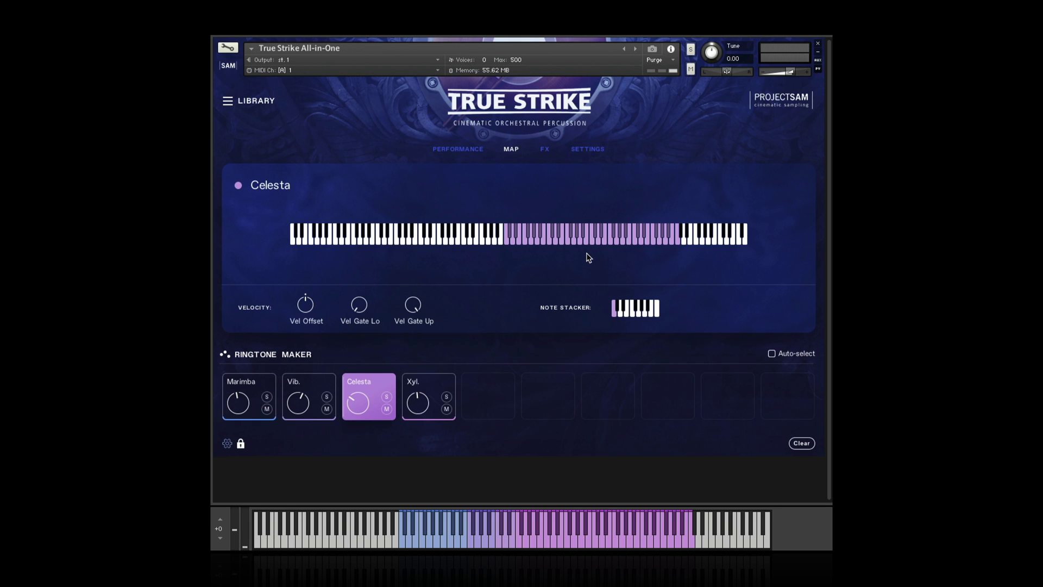
Clear all mixer slots with Yes confirmation and load the Lots o' Drums kit
click(807, 444)
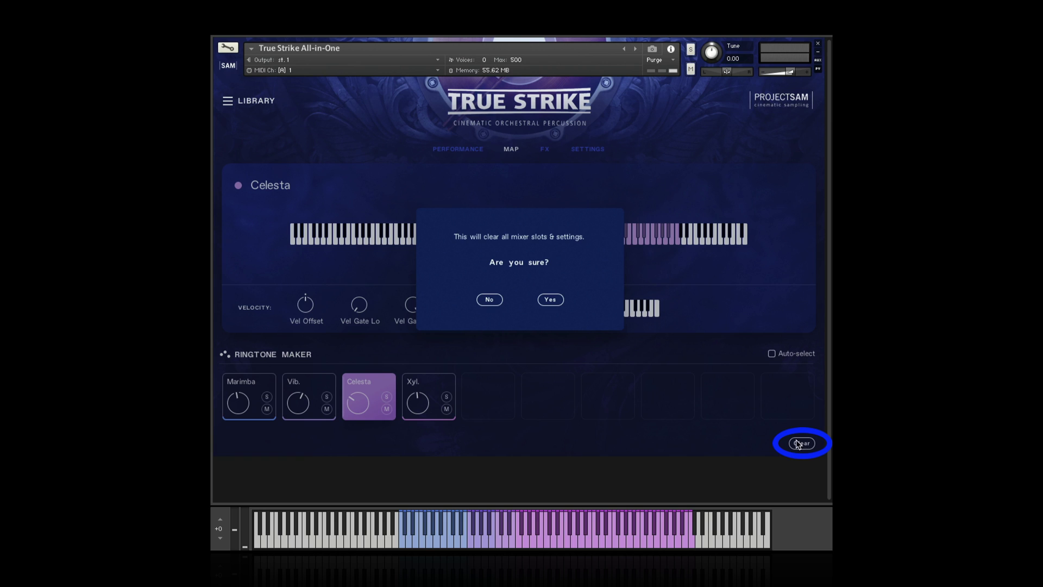
click(551, 301)
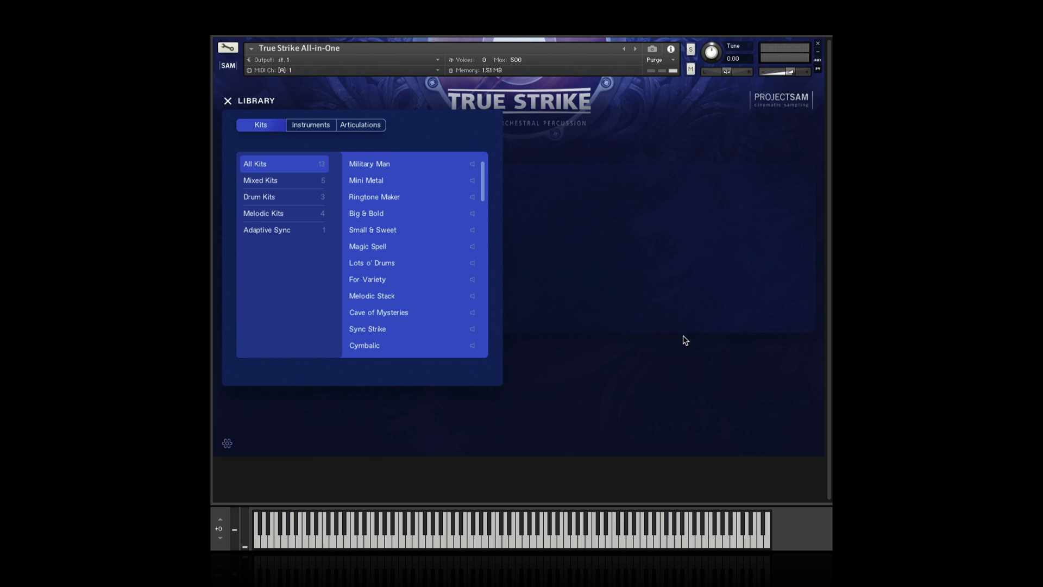
click(432, 263)
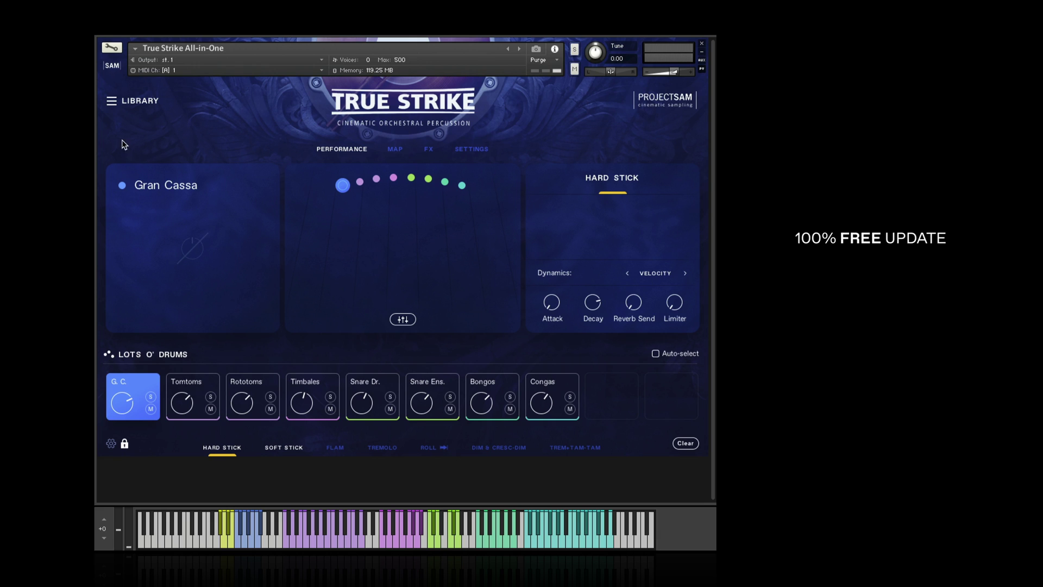
Scroll the library's Kits list down and load the Smile kit
click(112, 101)
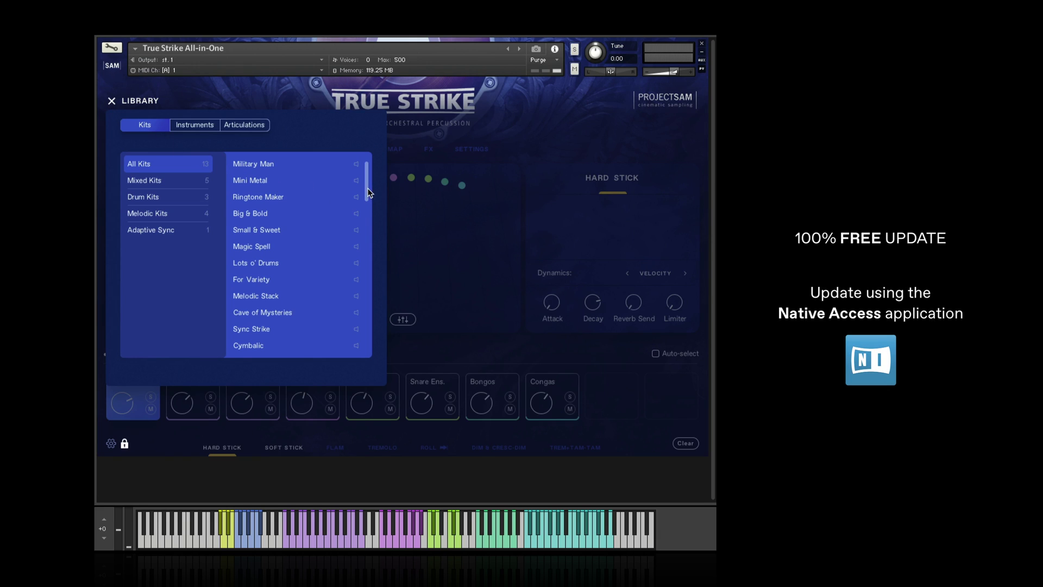
drag(366, 183, 366, 297)
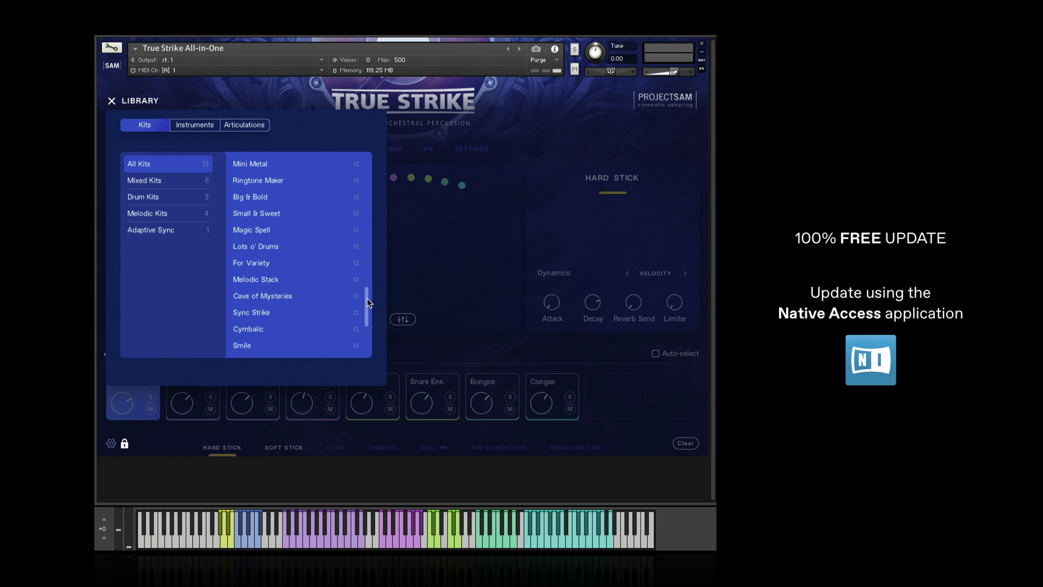
click(268, 346)
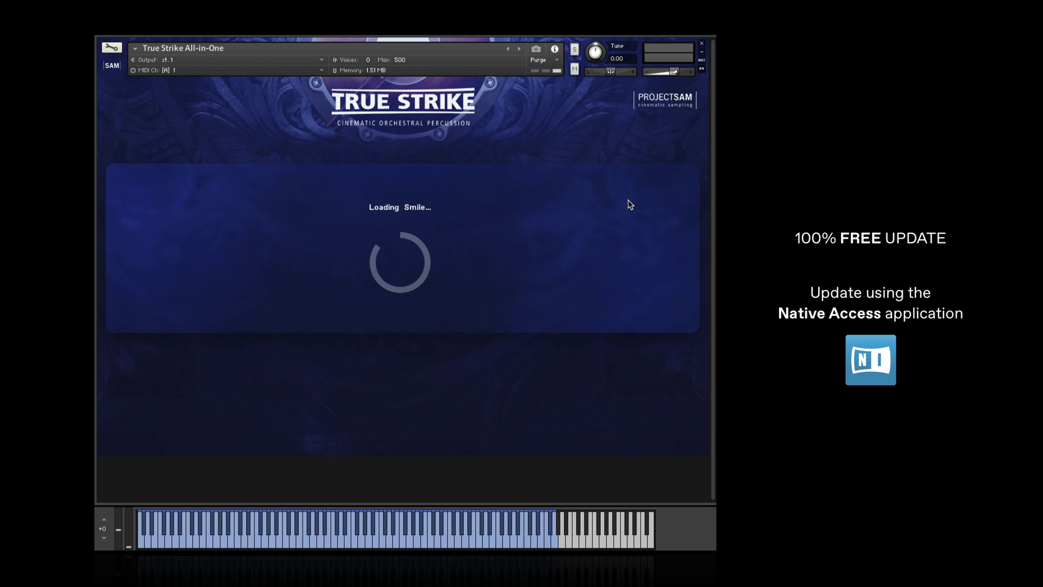